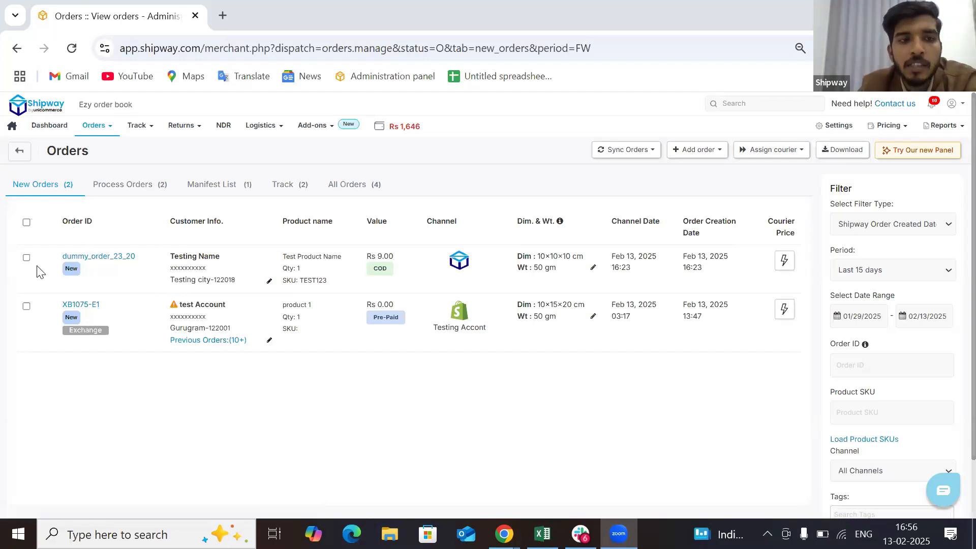
Select all orders in the New Orders list.
scroll(871, 364, "down", 1)
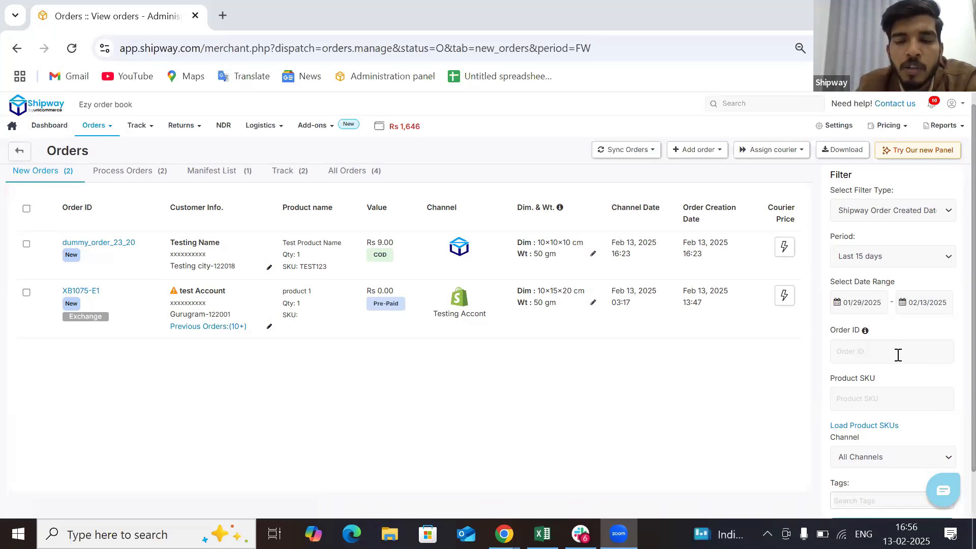
scroll(775, 359, "up", 1)
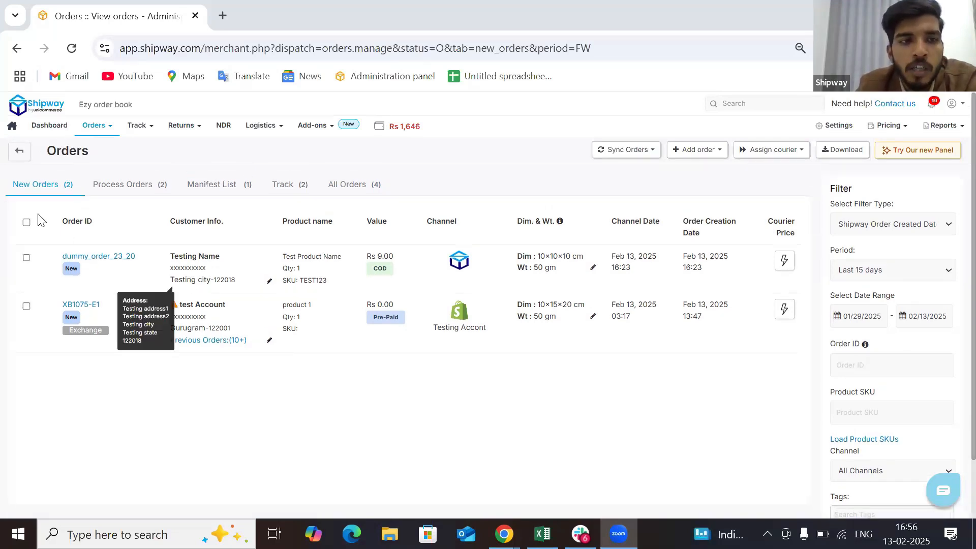
left_click(26, 224)
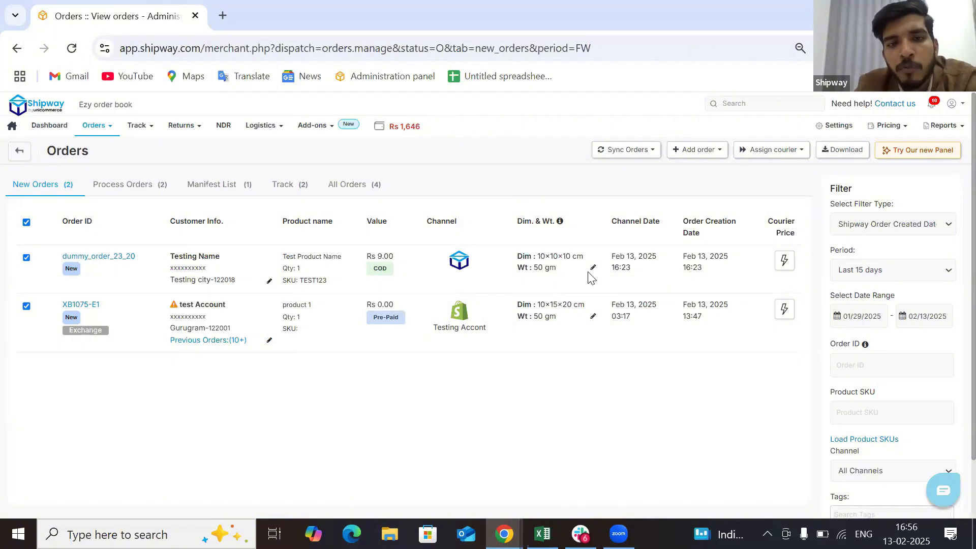
Show the courier prices for the Rs 9.00 COD order and compare the full list of available couriers.
left_click(784, 261)
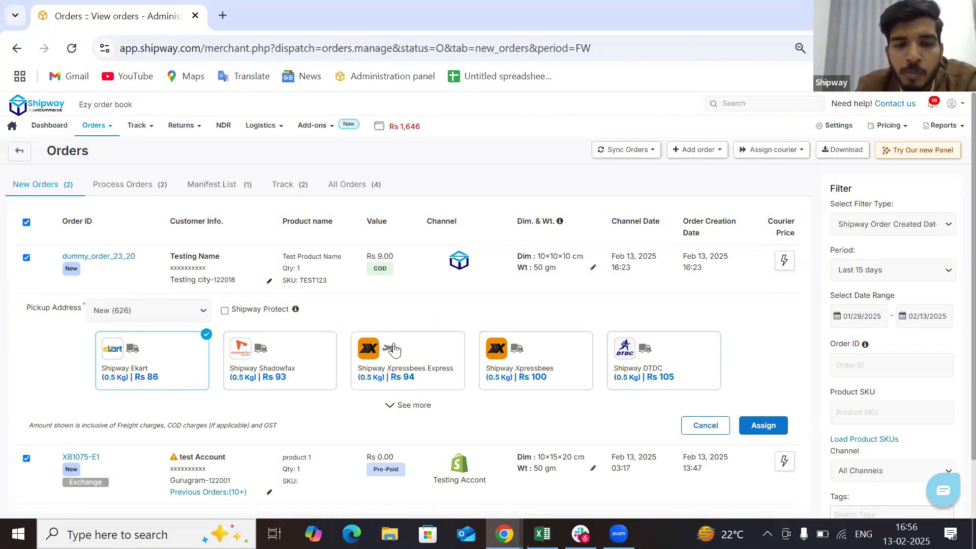
left_click(402, 407)
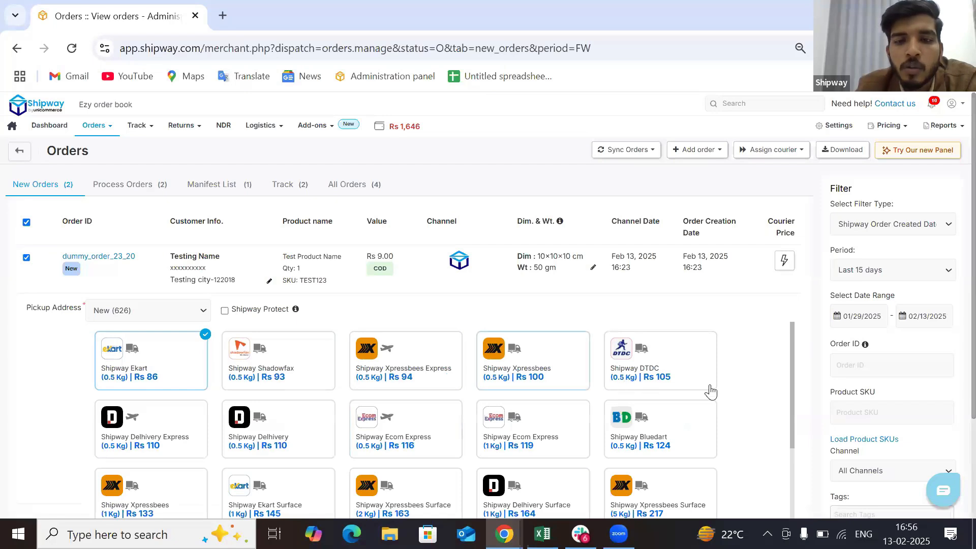
scroll(743, 382, "down", 1)
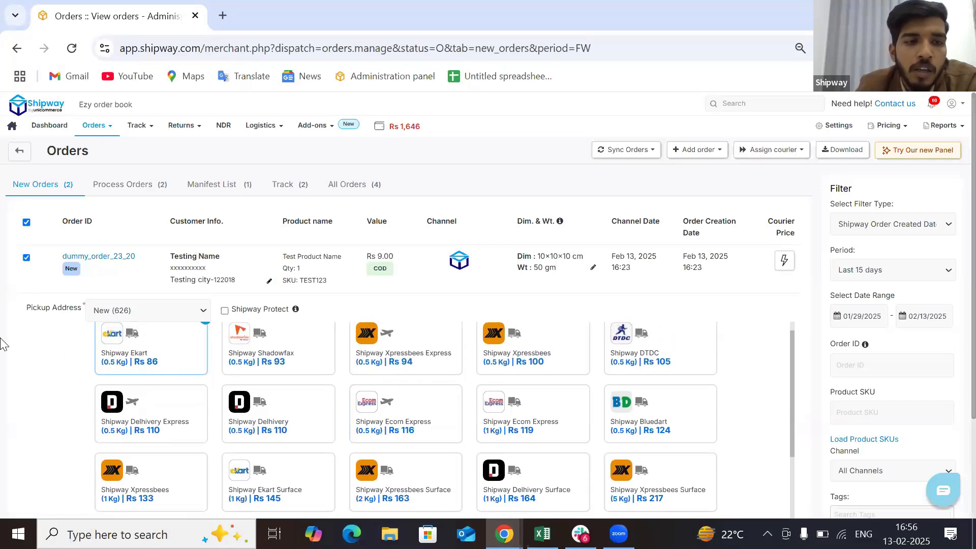
scroll(8, 331, "down", 2)
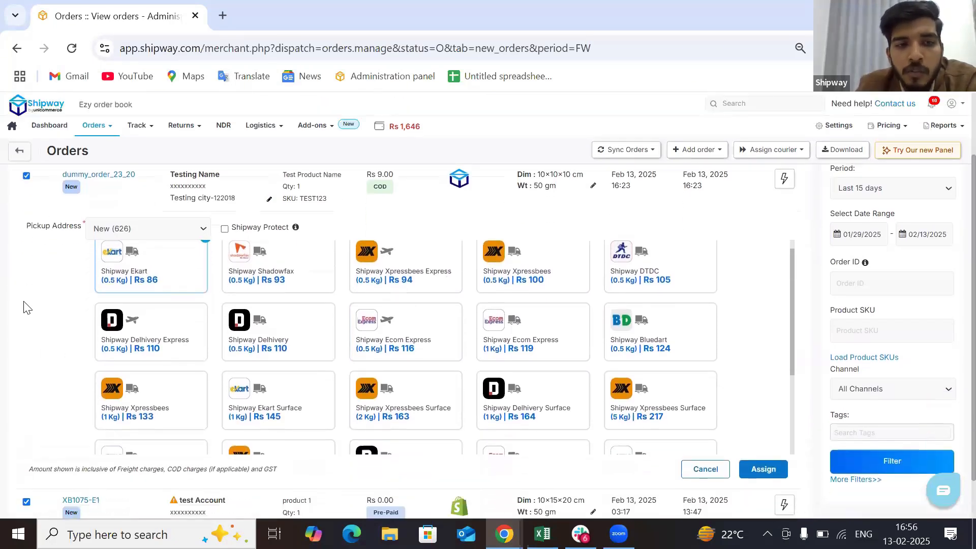
scroll(23, 308, "up", 1)
scroll(23, 308, "down", 3)
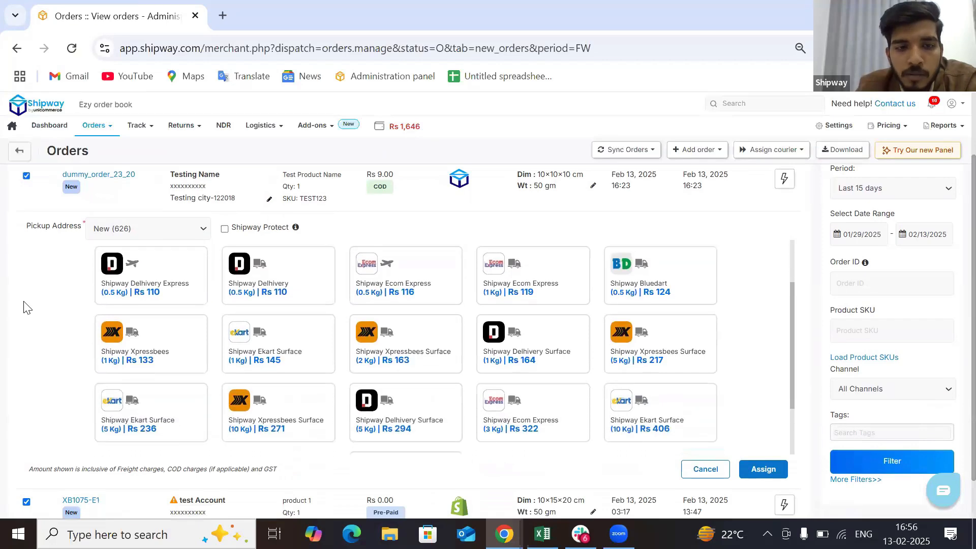
scroll(24, 308, "down", 1)
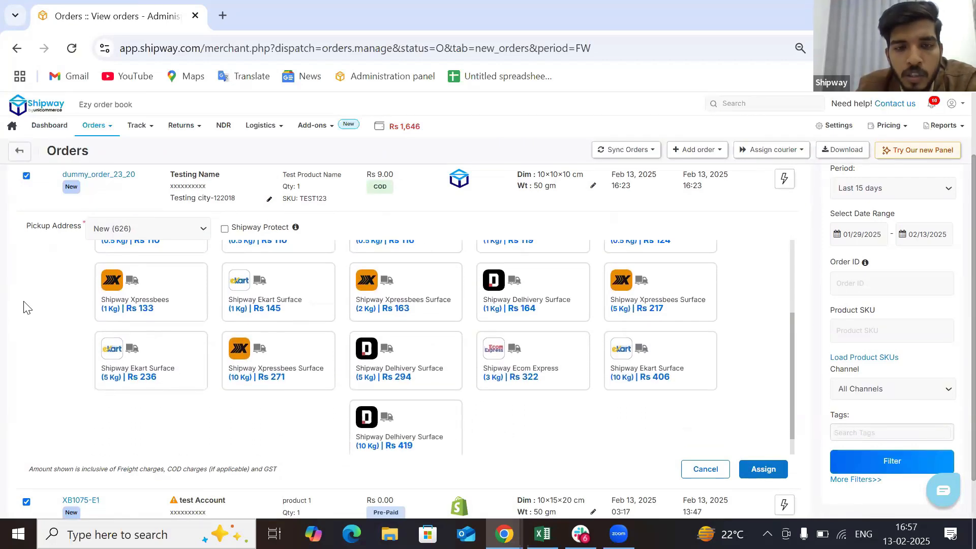
scroll(24, 307, "up", 4)
scroll(23, 308, "up", 3)
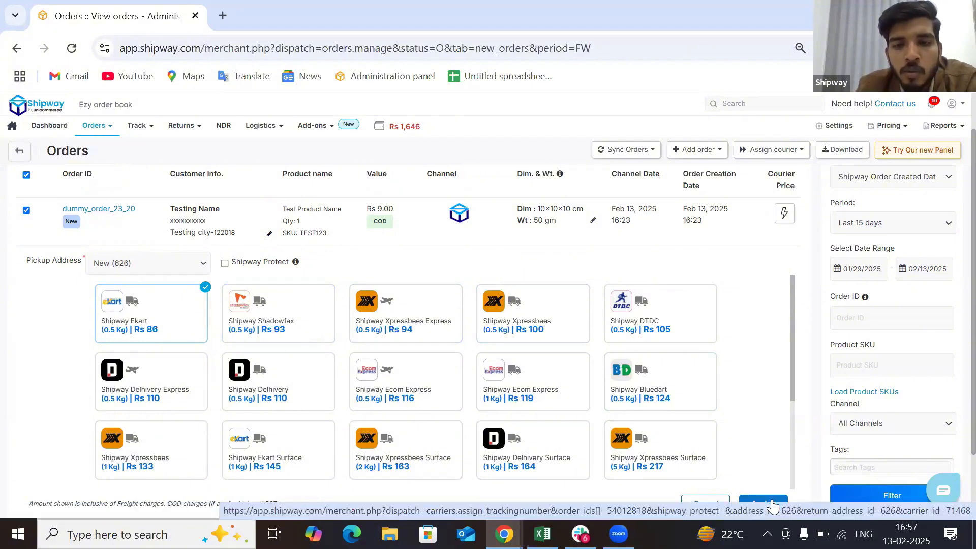
scroll(754, 435, "down", 1)
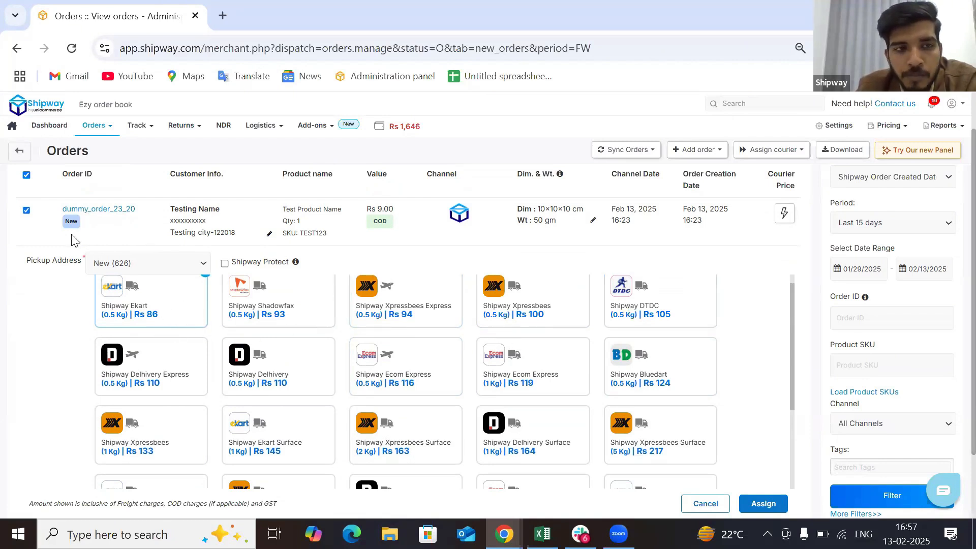
left_click(791, 224)
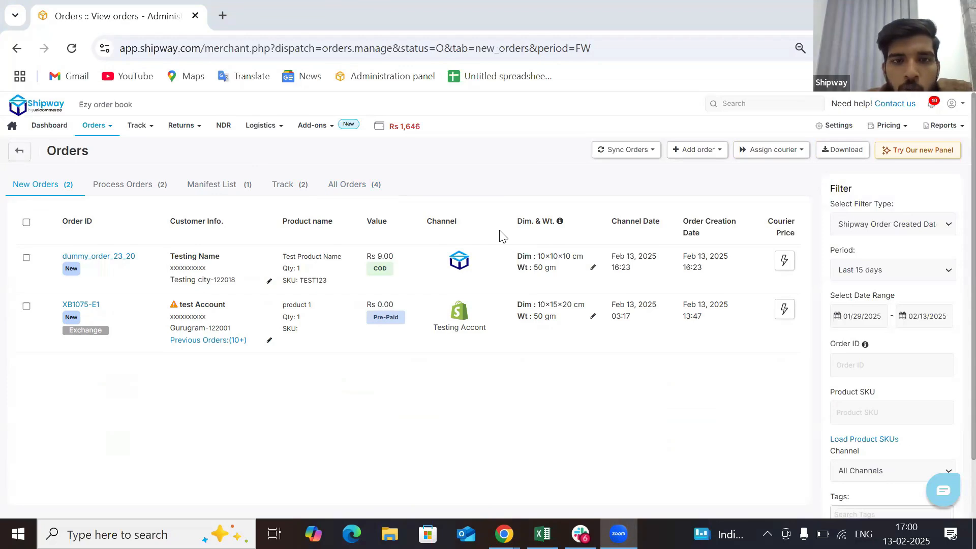
Select only the Rs 9.00 COD order and start assigning its courier manually.
left_click(783, 266)
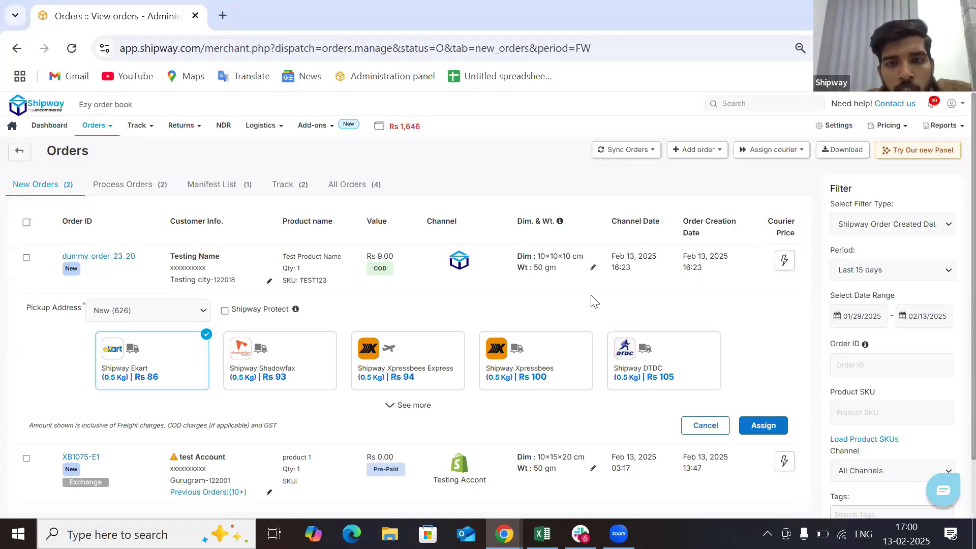
left_click(26, 258)
left_click(761, 157)
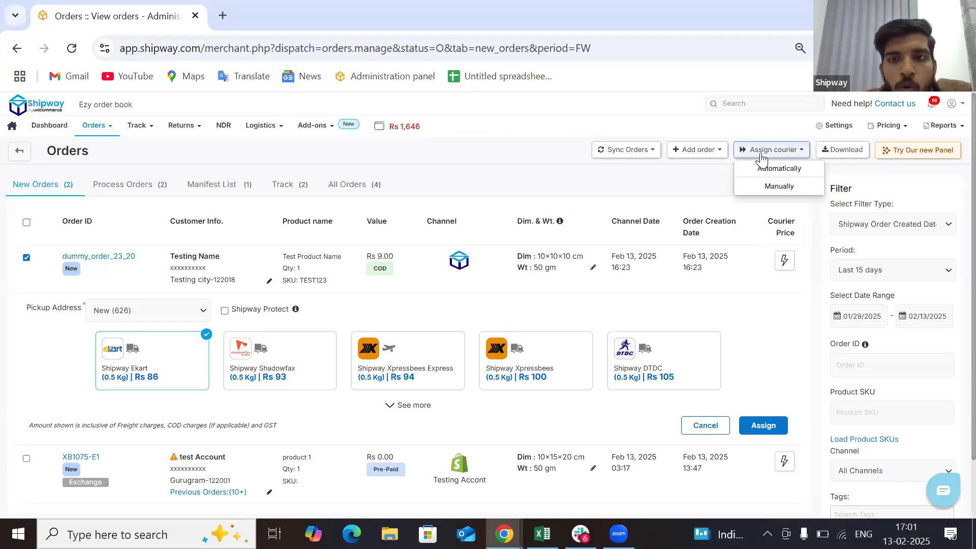
left_click(761, 186)
Assign a tracking number using Self delivery carrier with New (626) as the pickup address.
left_click(414, 169)
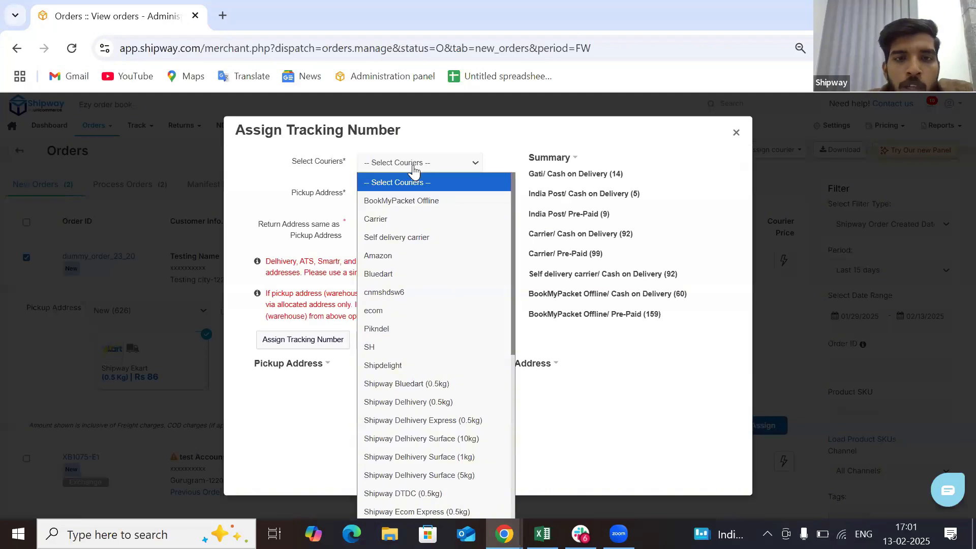
left_click(409, 237)
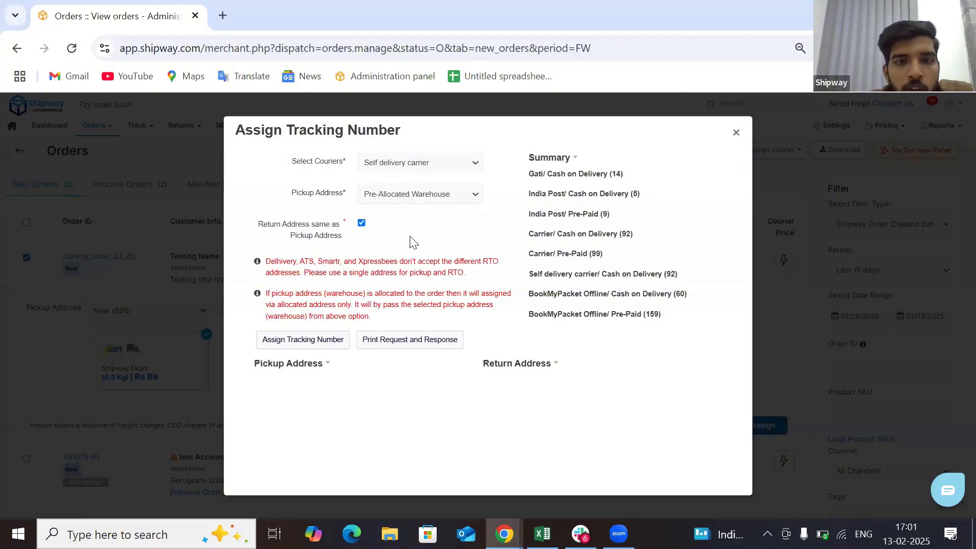
left_click(410, 198)
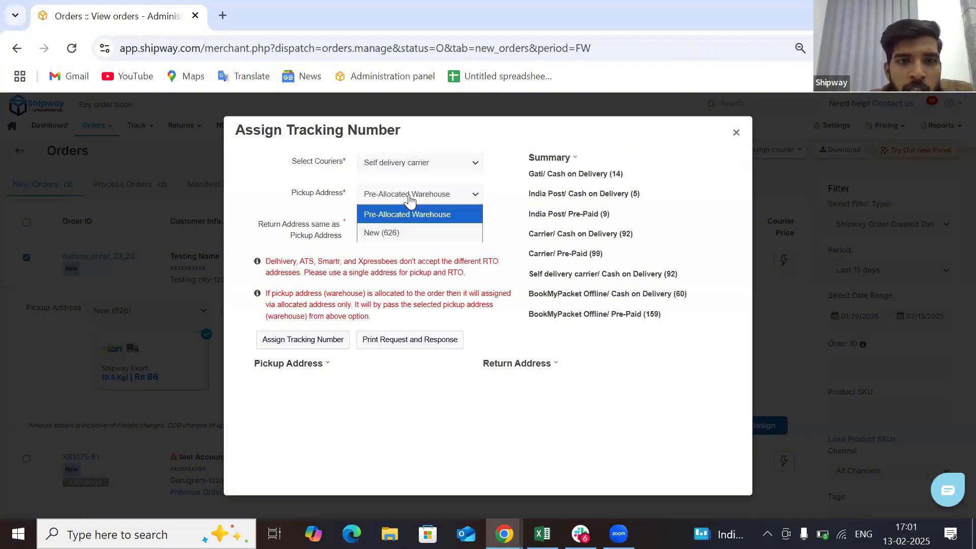
left_click(404, 233)
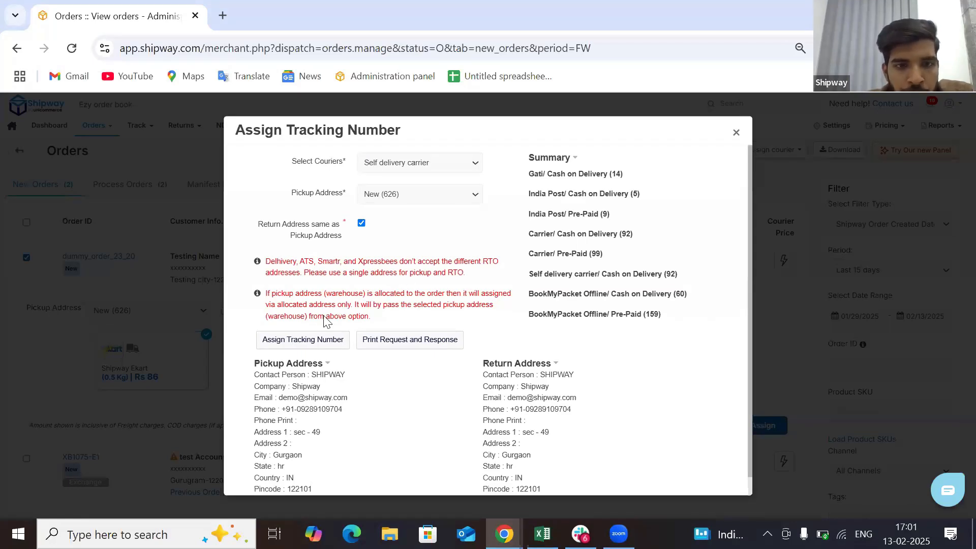
left_click(299, 339)
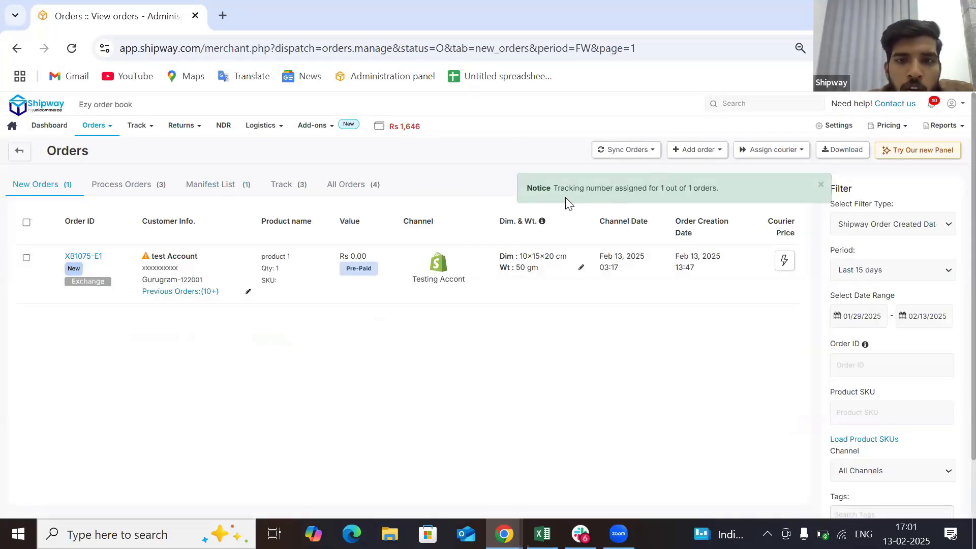
Read the assignment notice and check the order's tracking number and carrier among the Process Orders.
left_click_drag(613, 187, 715, 187)
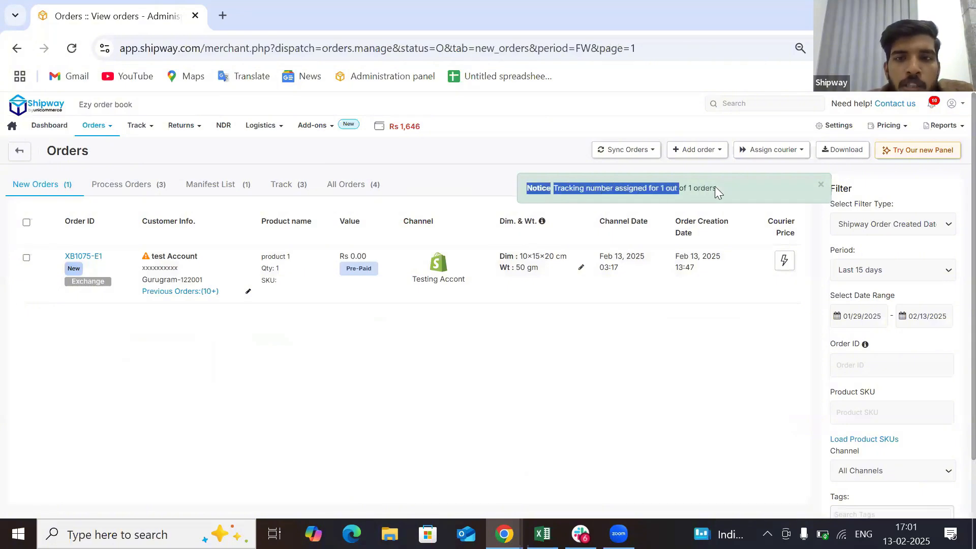
left_click(115, 194)
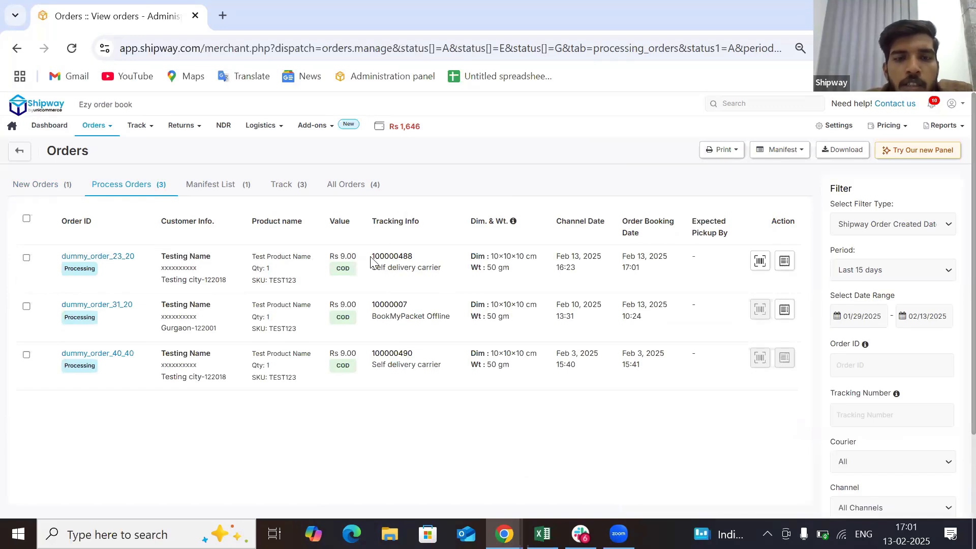
double_click(397, 255)
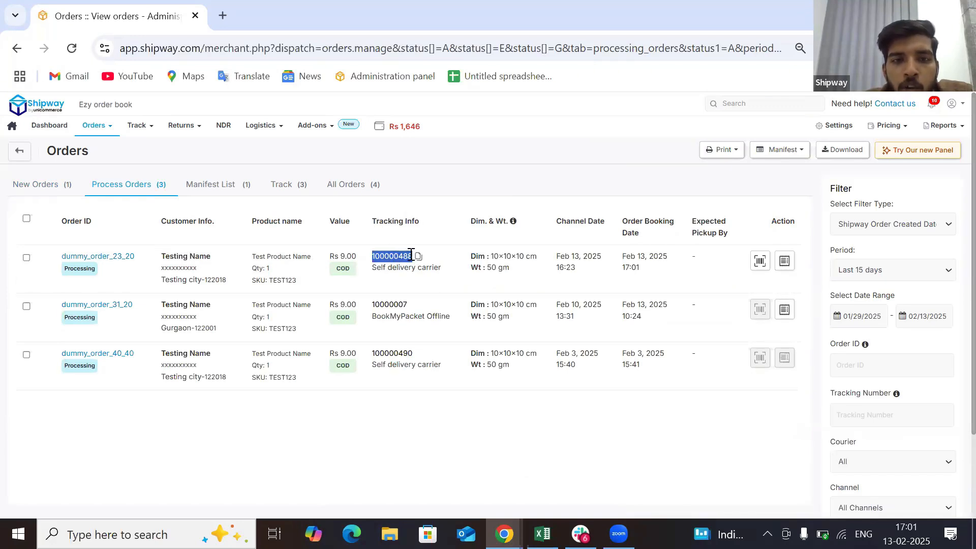
left_click_drag(373, 269, 442, 272)
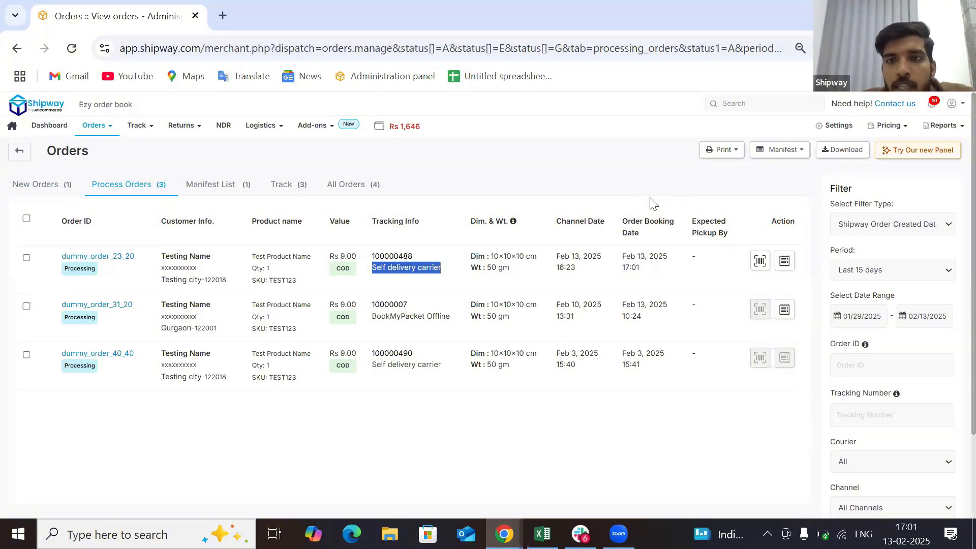
Select all orders in Process Orders and look through the print choices for labels, invoices and picklists.
left_click(26, 219)
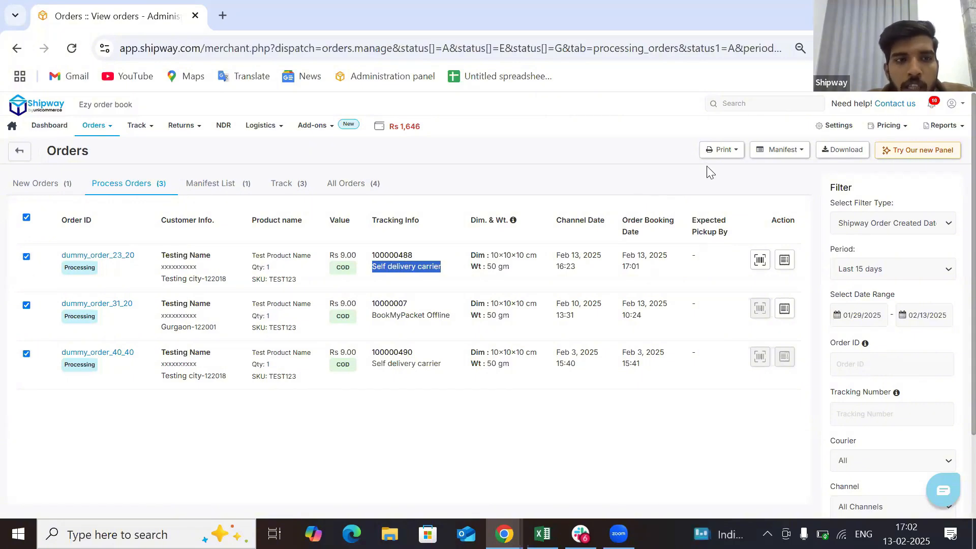
left_click(720, 152)
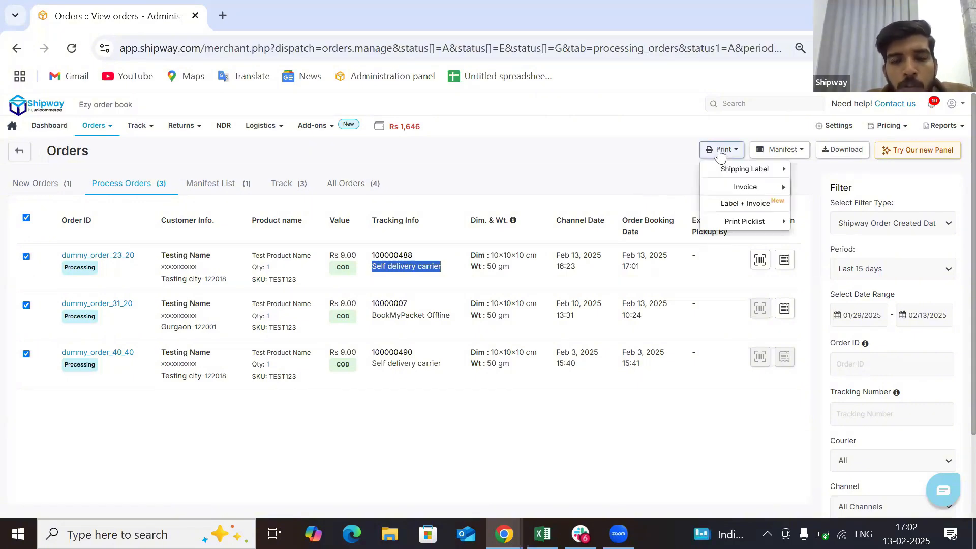
mouse_move(717, 167)
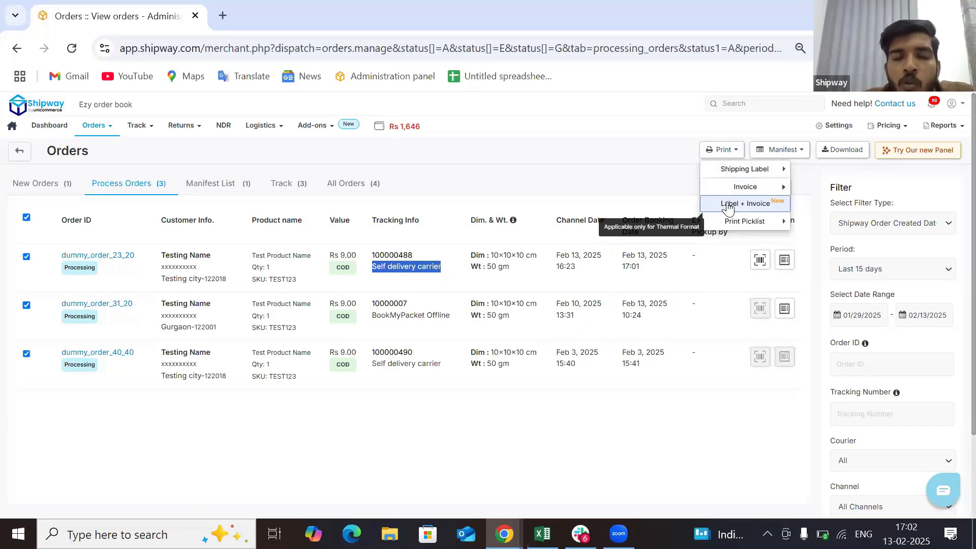
mouse_move(730, 222)
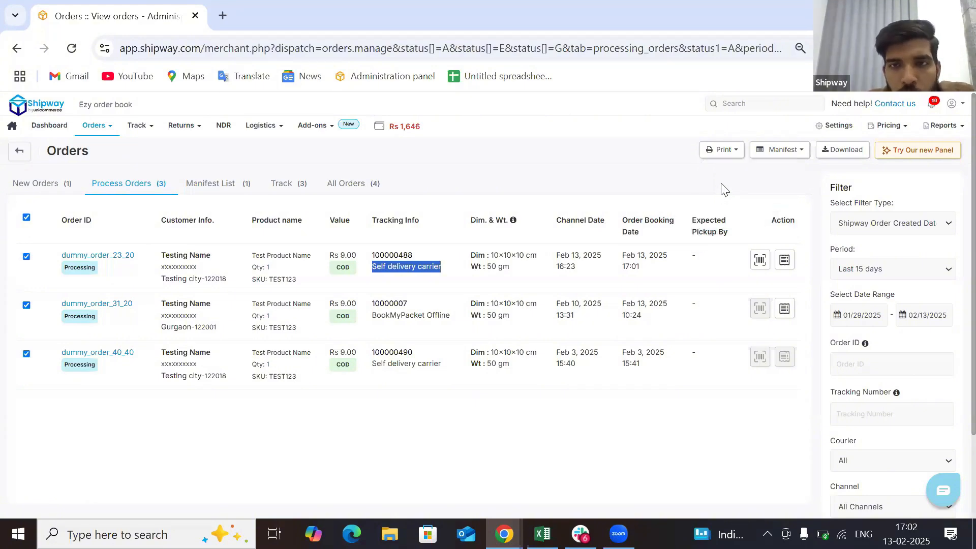
Generate the shipping labels for the selected orders in Thermal Label format.
left_click(719, 152)
mouse_move(721, 170)
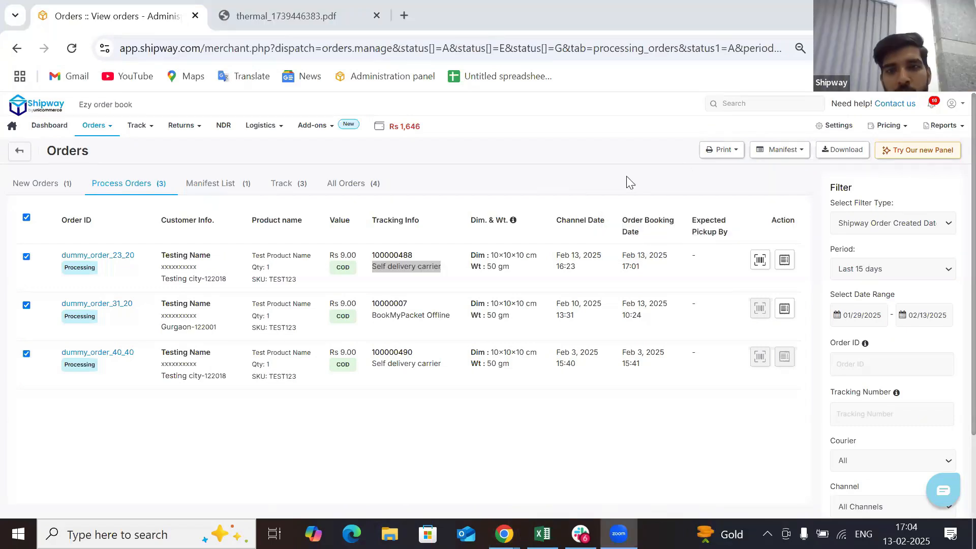
left_click(714, 155)
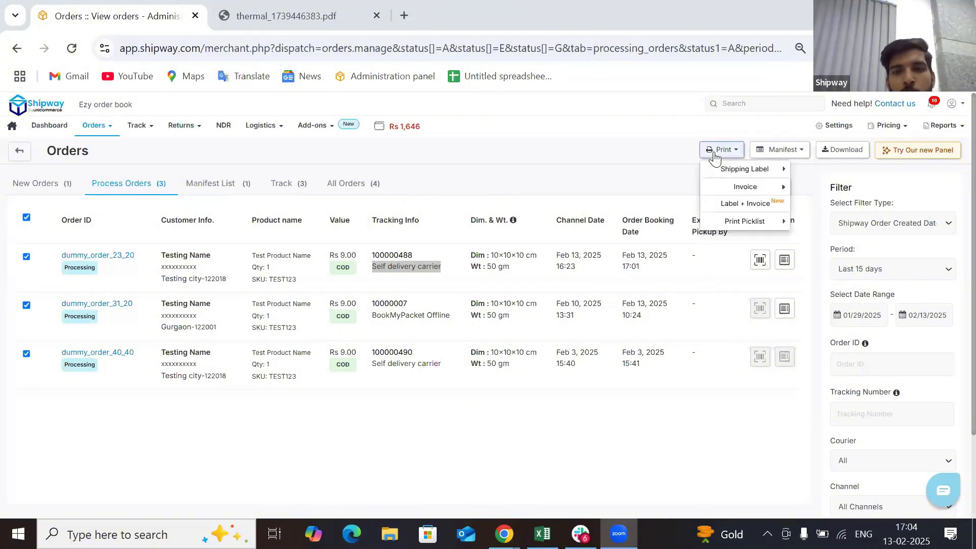
mouse_move(717, 170)
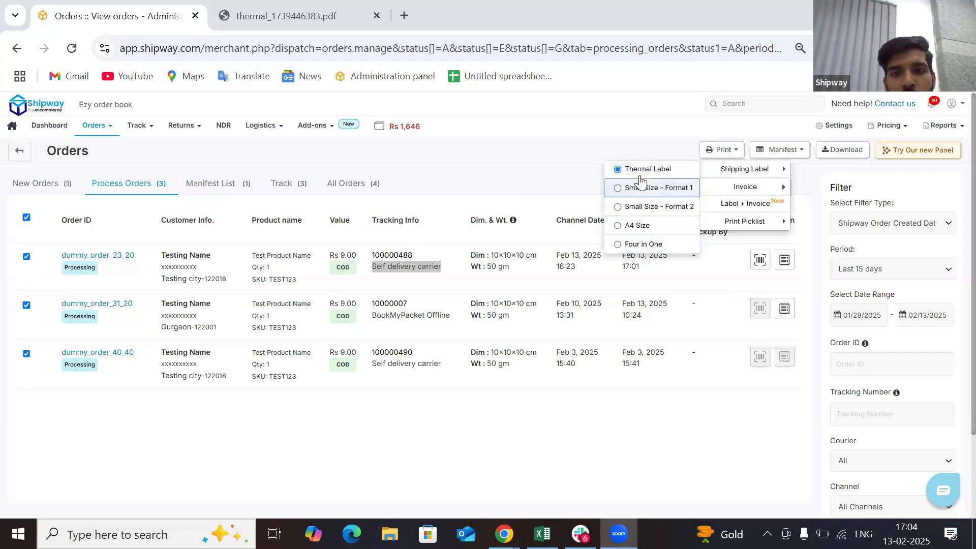
left_click(737, 174)
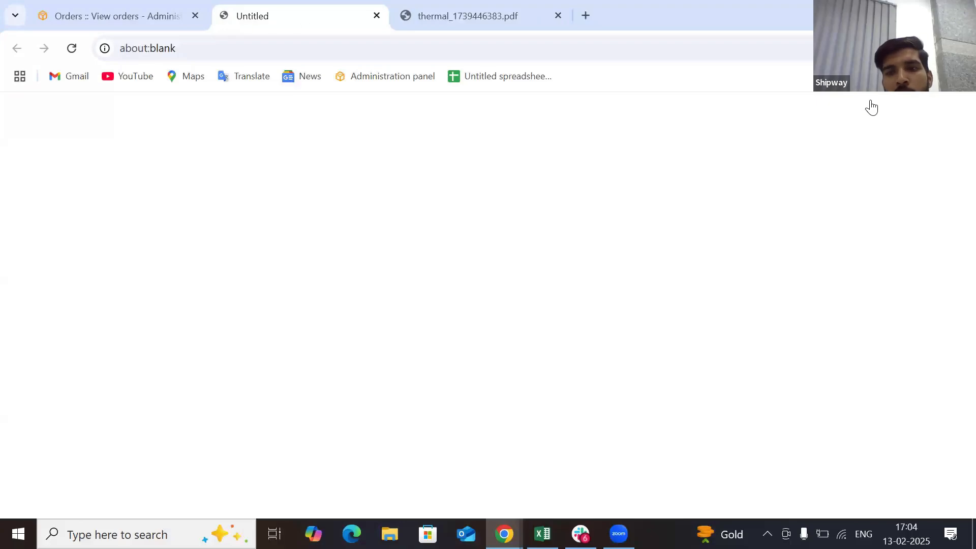
Review the generated thermal shipping labels page by page in the PDF.
left_click(756, 97)
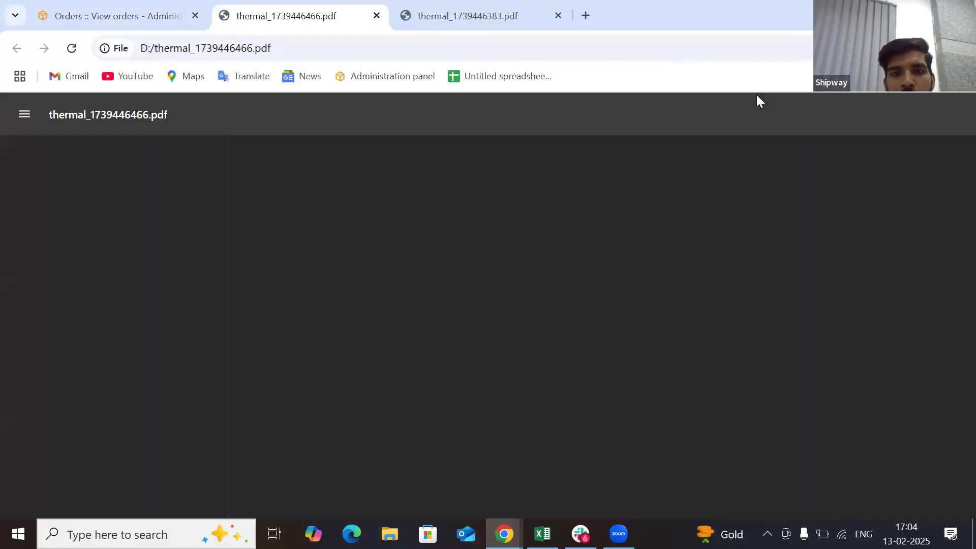
scroll(602, 323, "down", 4)
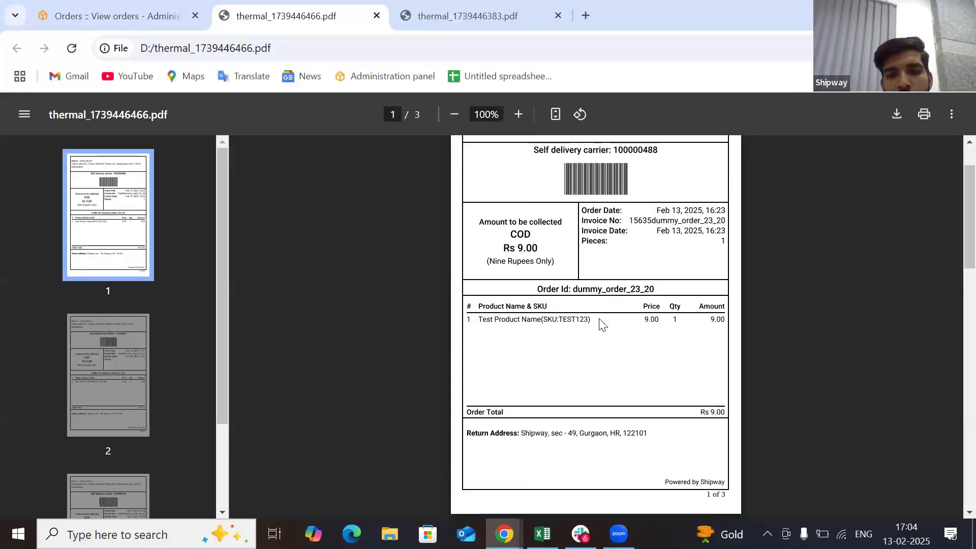
scroll(602, 323, "down", 8)
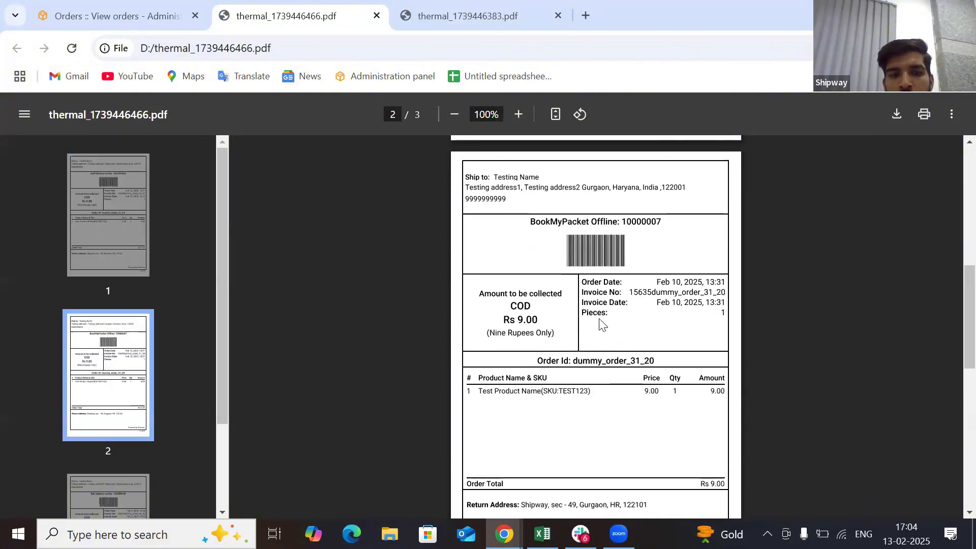
scroll(602, 324, "down", 4)
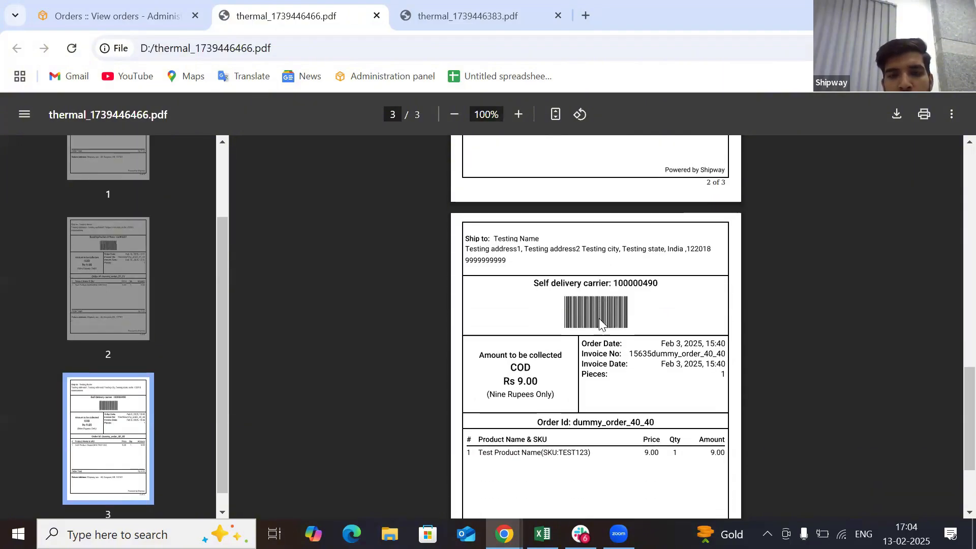
Return to the first thermal label and examine its carrier, order, product and return address details.
scroll(602, 324, "up", 10)
scroll(601, 323, "up", 6)
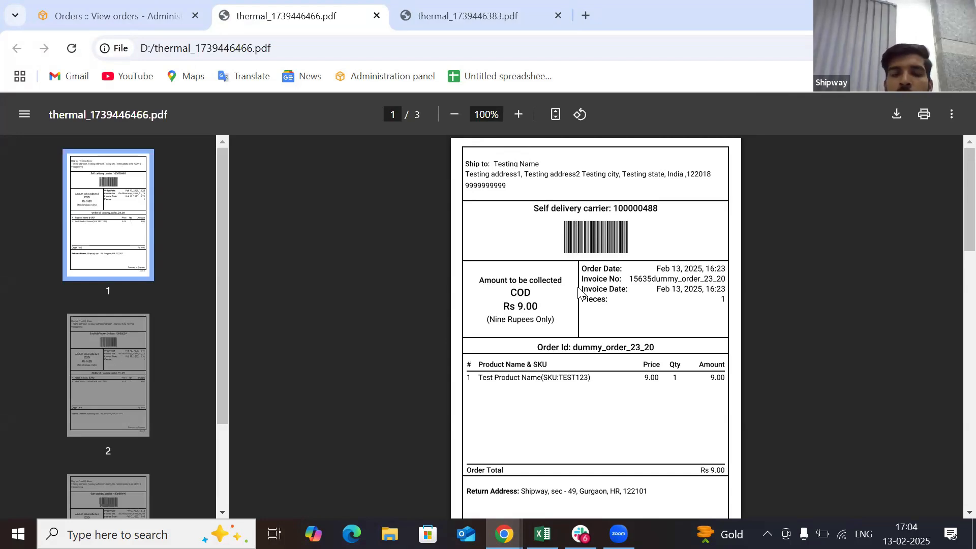
scroll(580, 293, "down", 1)
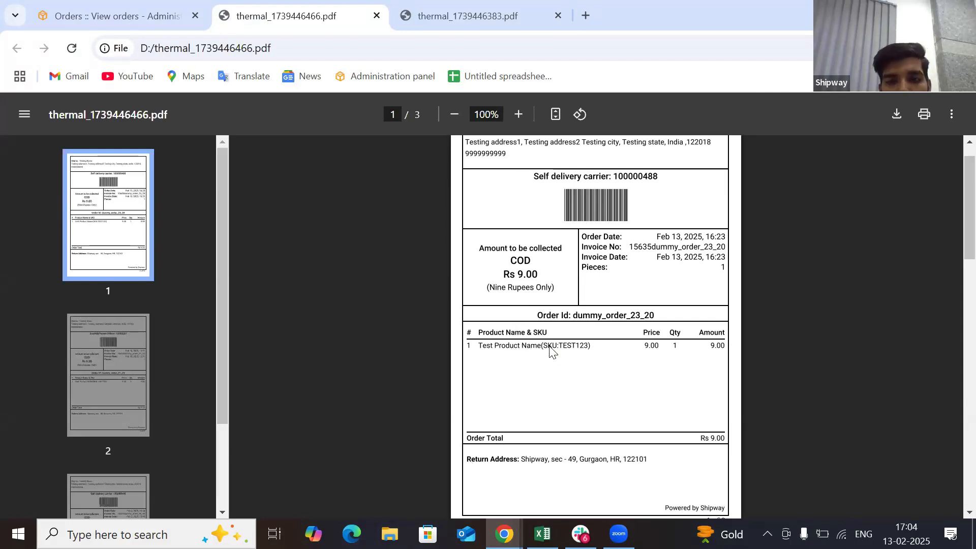
scroll(587, 300, "up", 1)
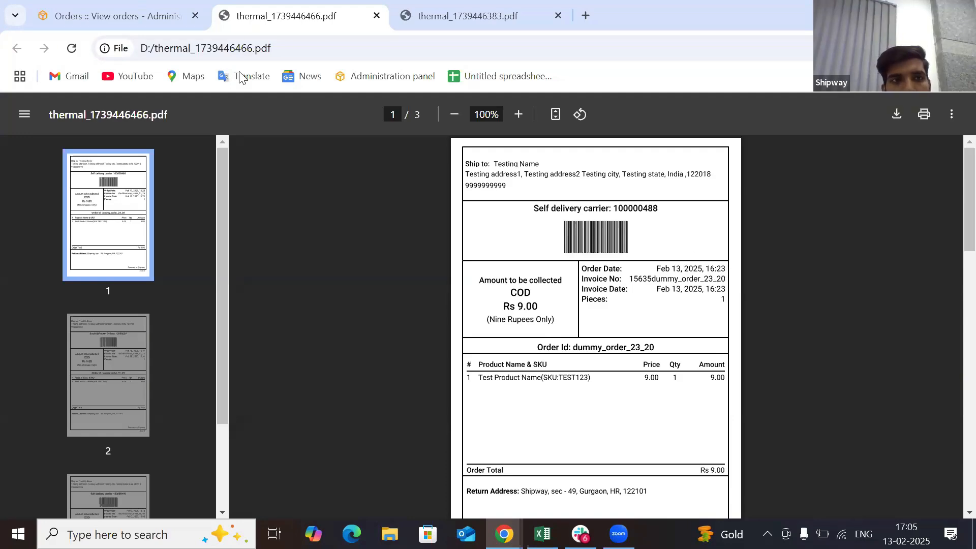
Generate Thermal (4x6) invoices for the selected Process Orders, keeping the prefilled HSN code, tax percentage and state mappings.
left_click(113, 21)
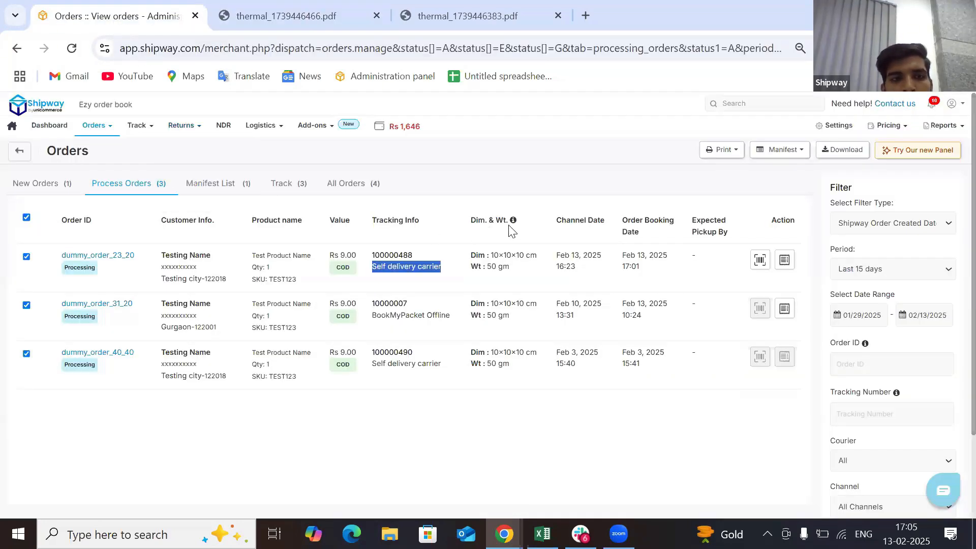
left_click(718, 158)
mouse_move(721, 188)
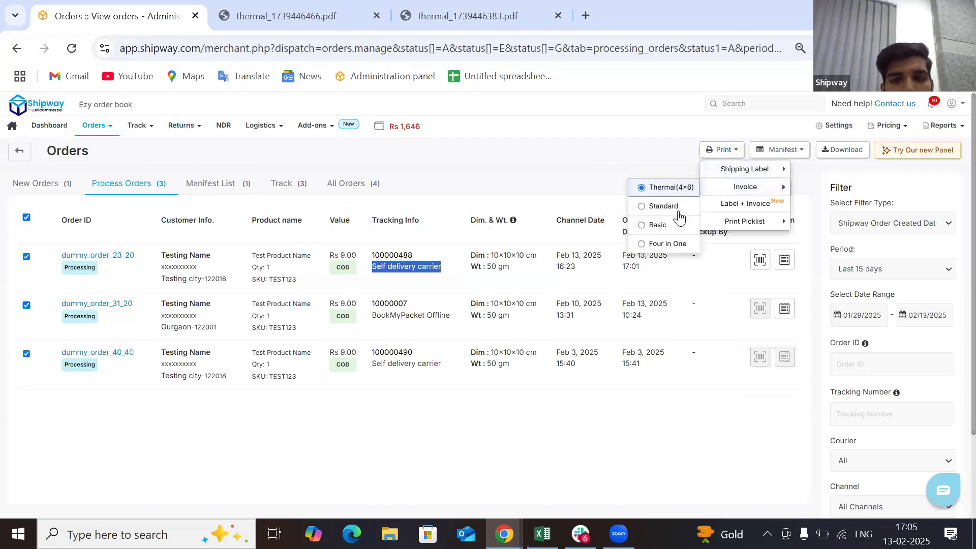
left_click(722, 192)
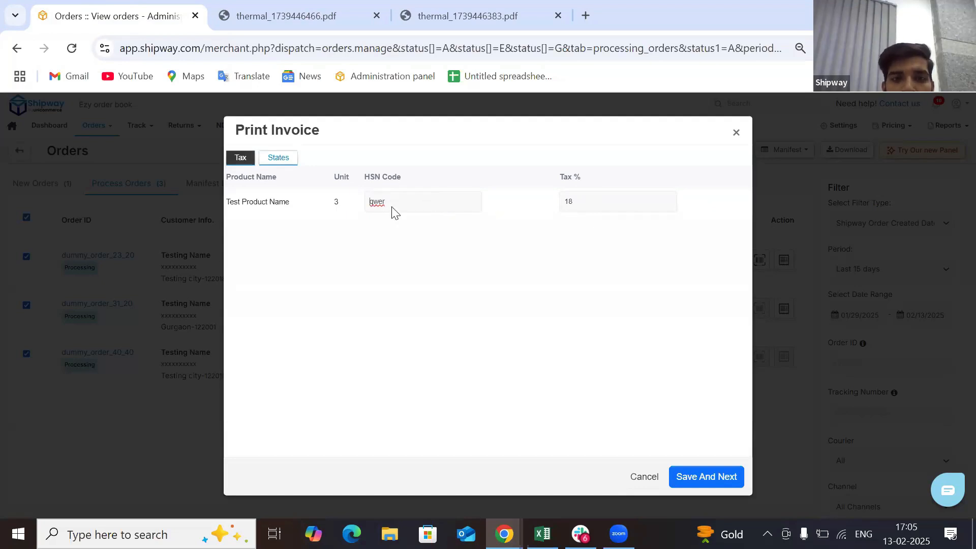
left_click(702, 474)
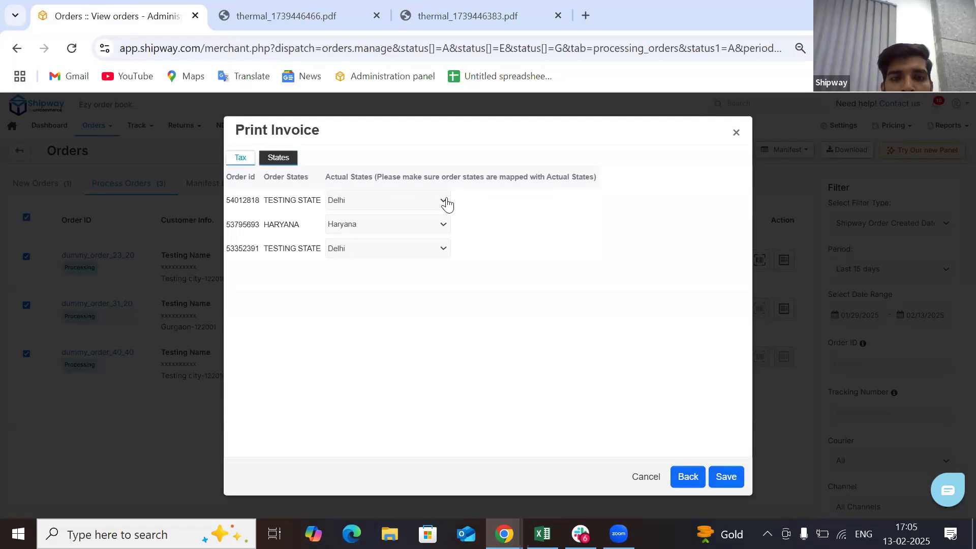
left_click(725, 476)
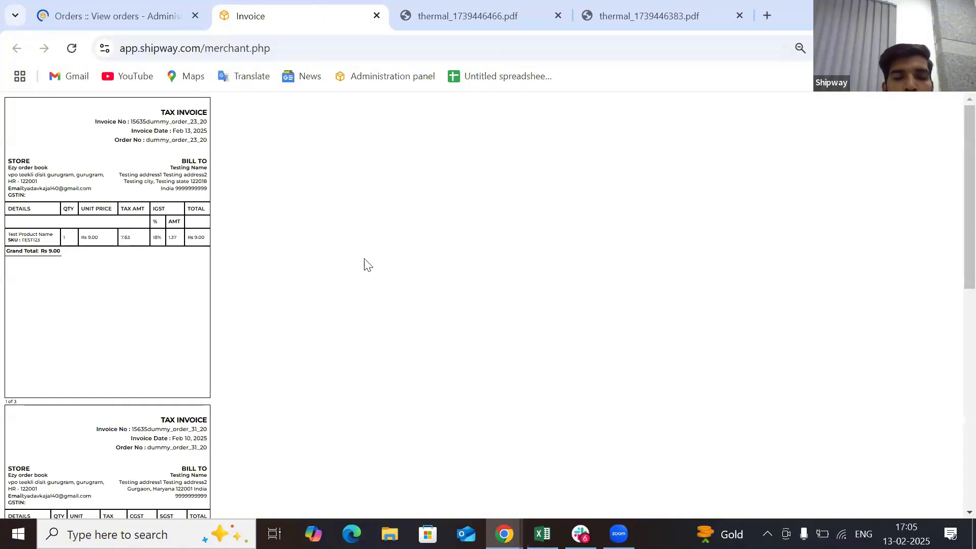
Review the generated tax invoices of all selected orders, including their tax amounts and totals.
scroll(246, 289, "down", 6)
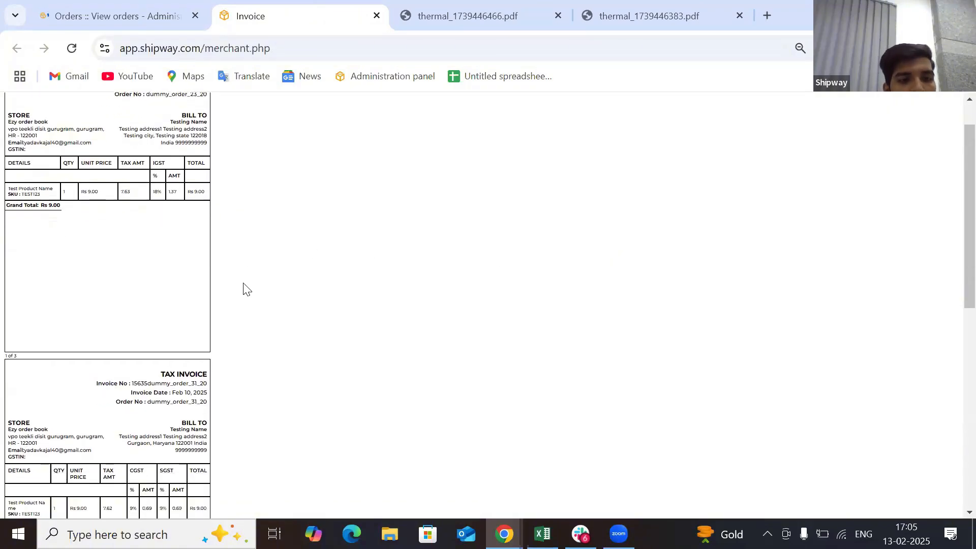
scroll(246, 289, "down", 5)
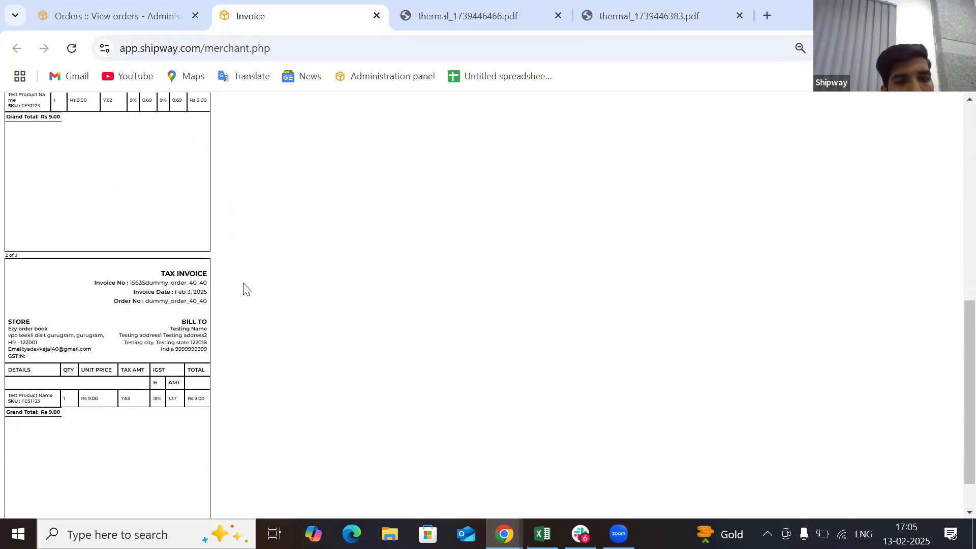
scroll(246, 289, "up", 9)
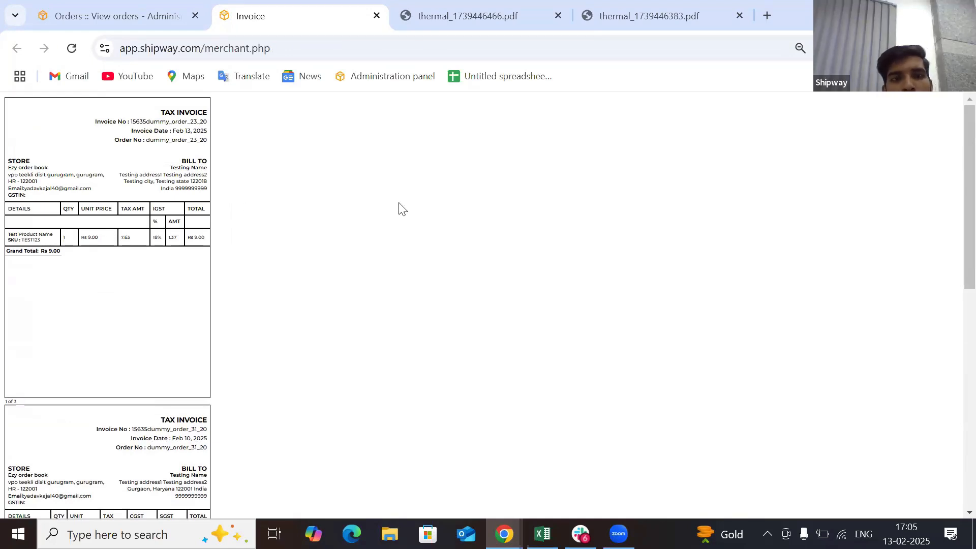
Select all orders in Process Orders and generate the combined Label + Invoice PDF, keeping the prefilled tax and state values.
left_click(102, 19)
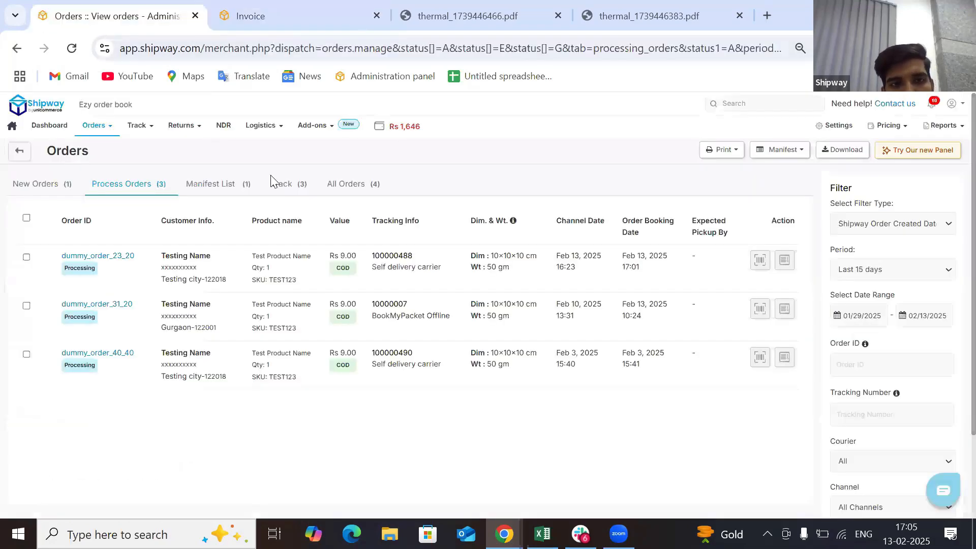
left_click(723, 150)
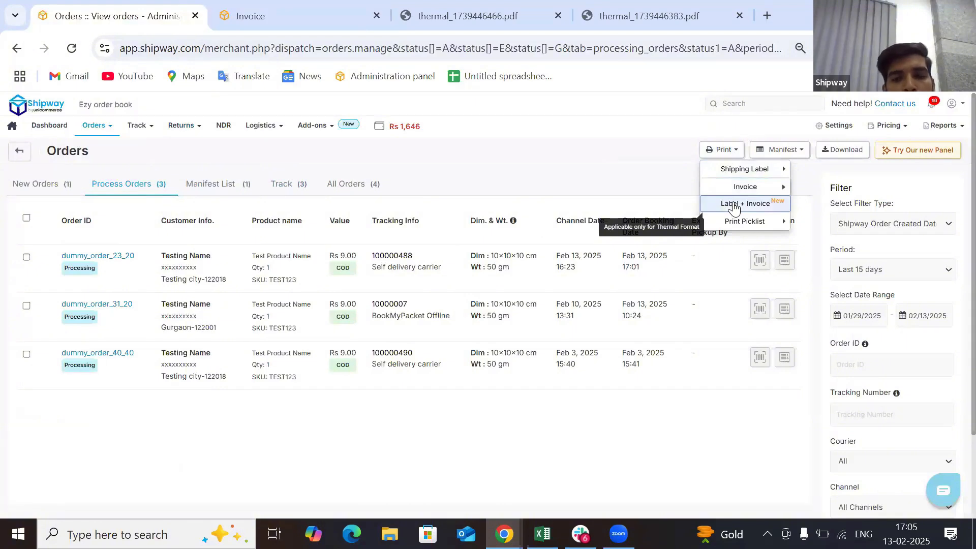
left_click(735, 206)
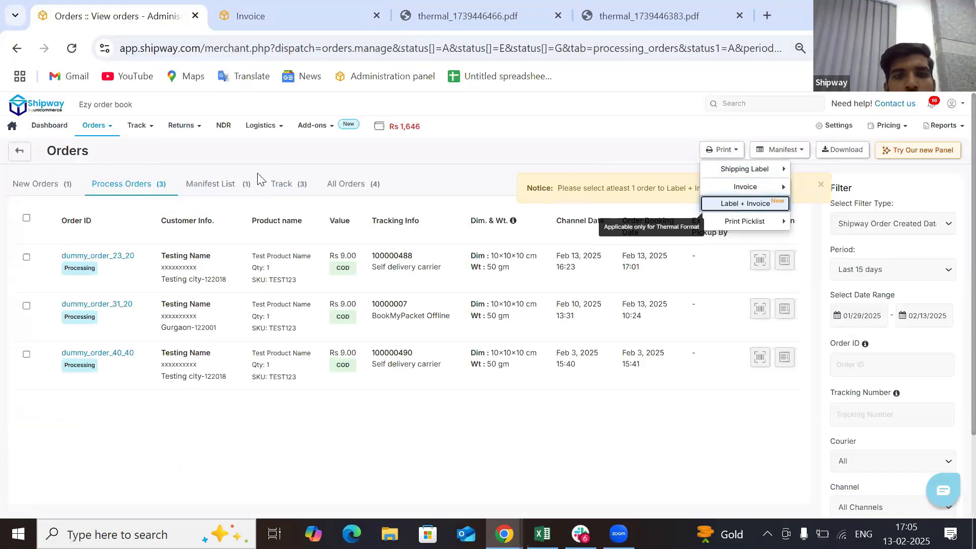
left_click(27, 218)
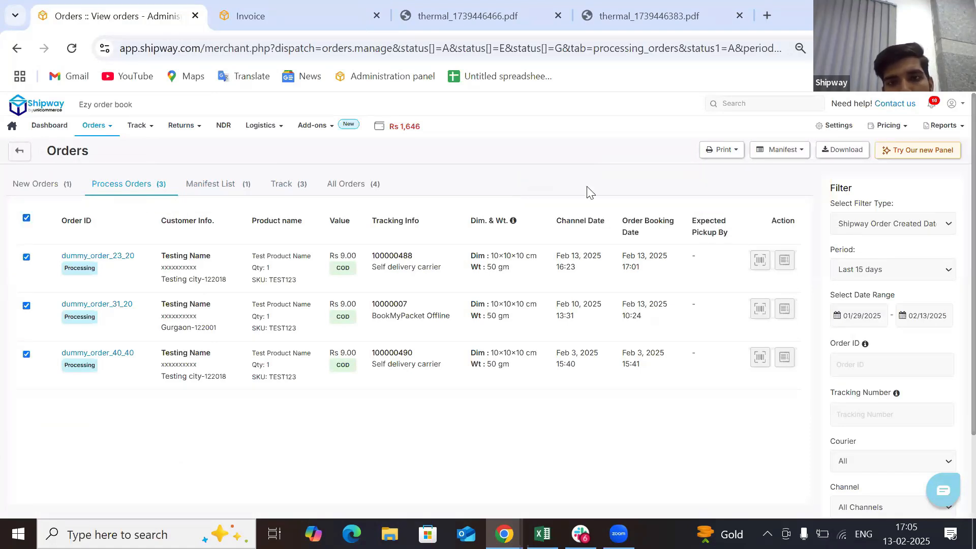
left_click(722, 151)
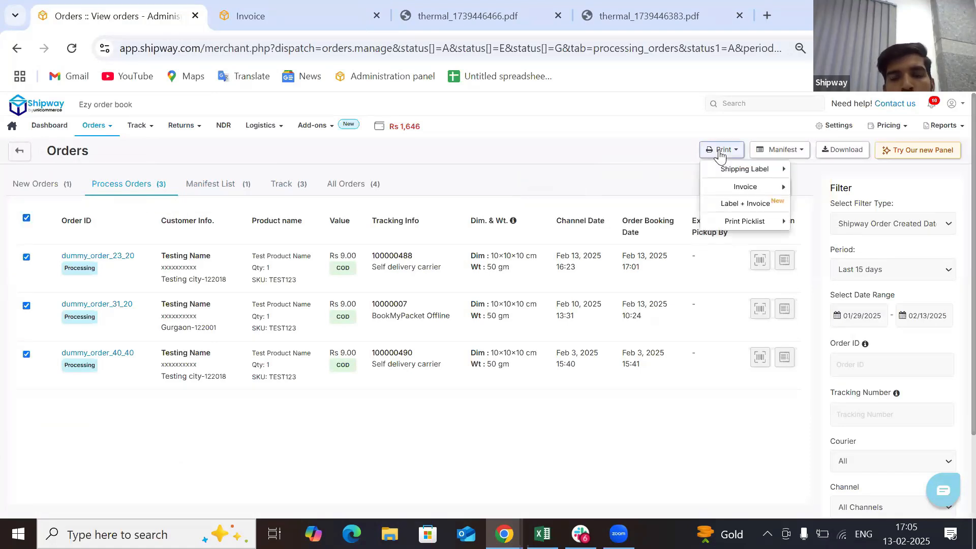
left_click(722, 203)
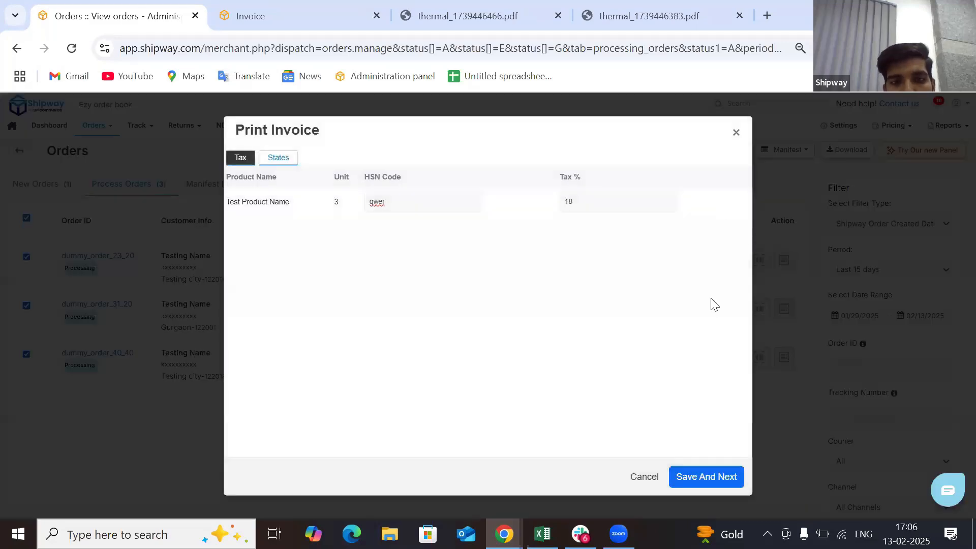
left_click(700, 483)
left_click(725, 476)
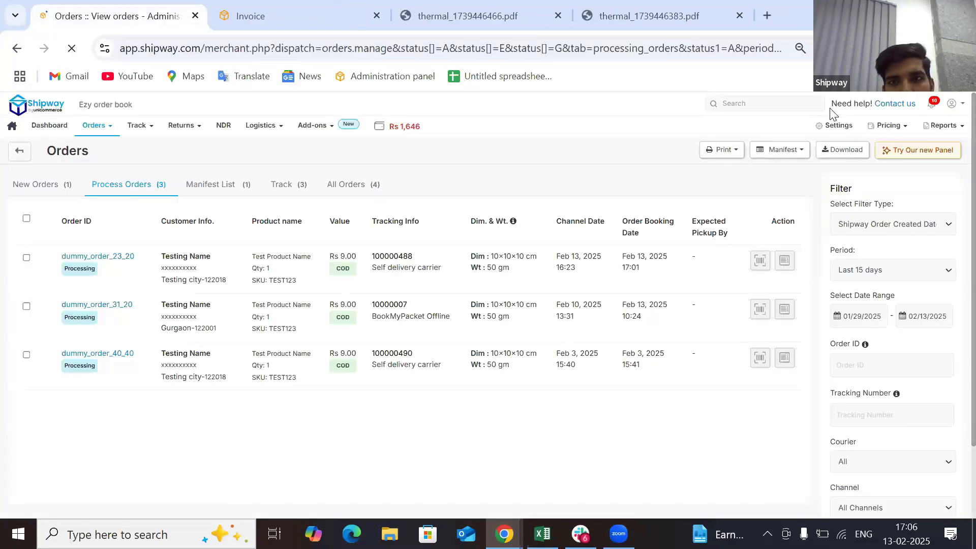
left_click(751, 86)
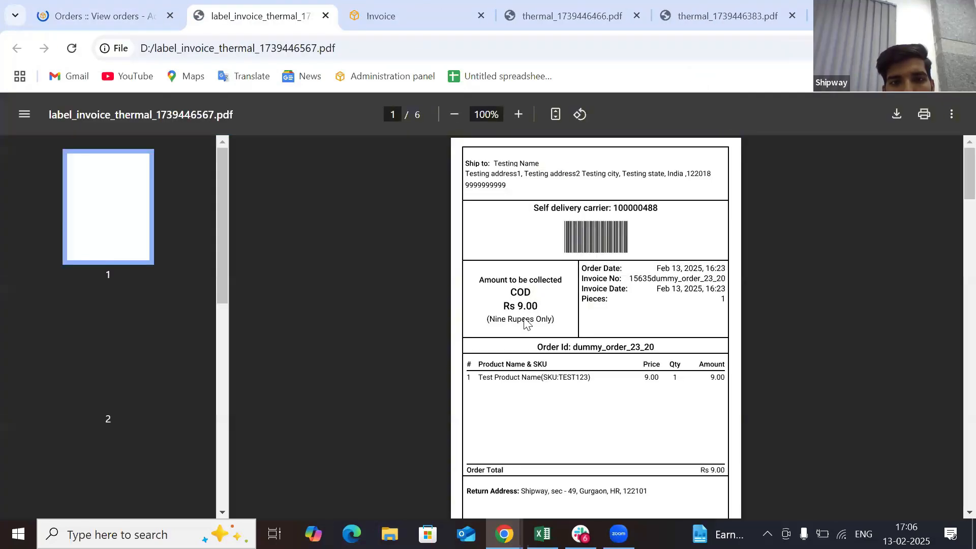
Review the combined PDF to see how each order's shipping label is paired with its tax invoice.
scroll(668, 312, "down", 5)
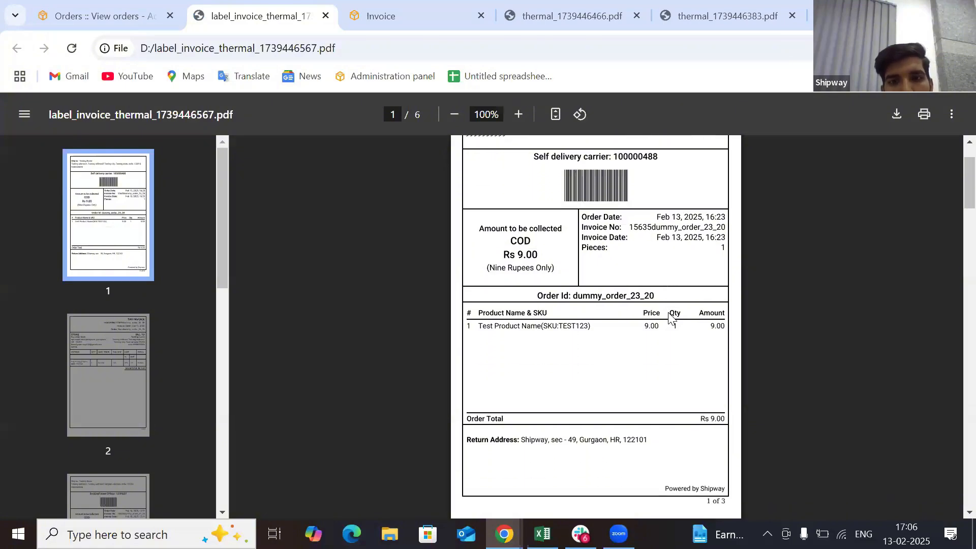
scroll(668, 312, "down", 4)
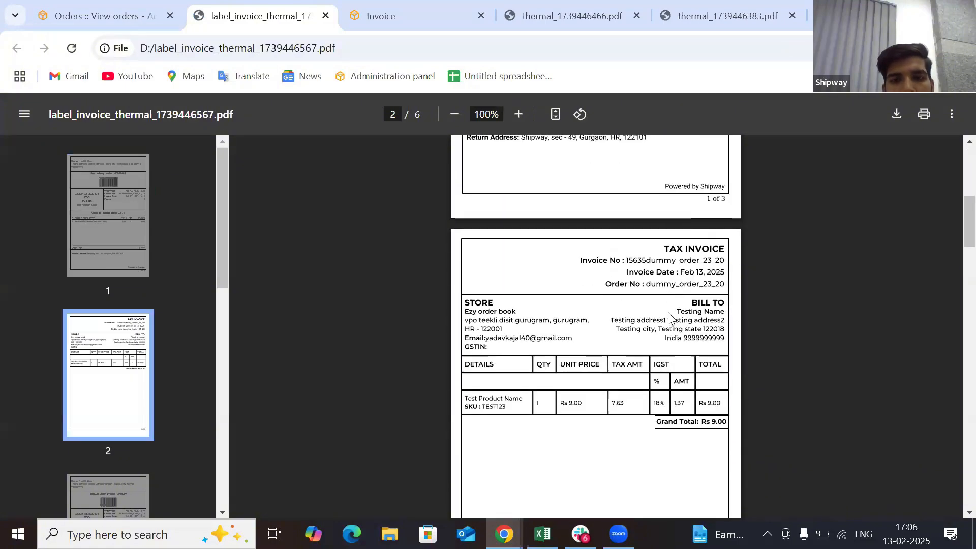
scroll(669, 318, "down", 8)
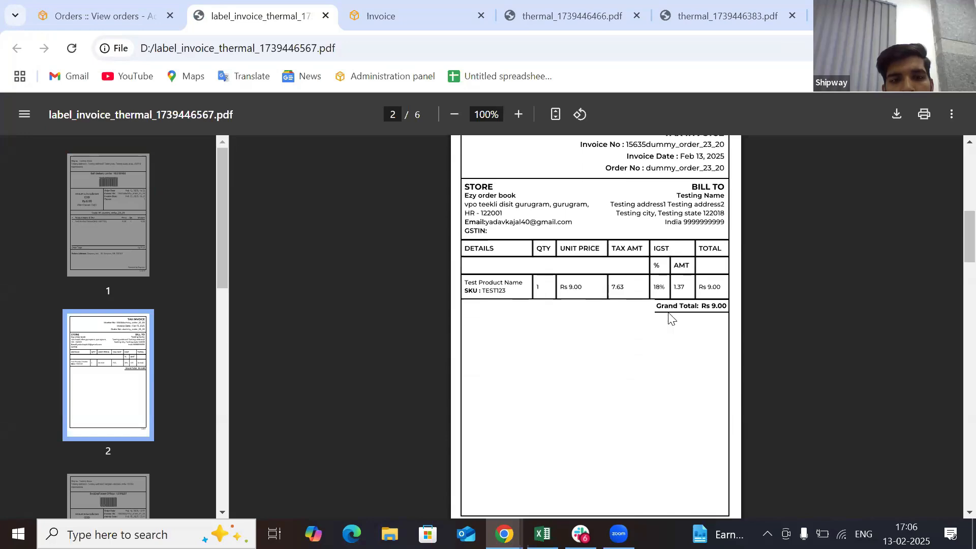
scroll(669, 316, "down", 8)
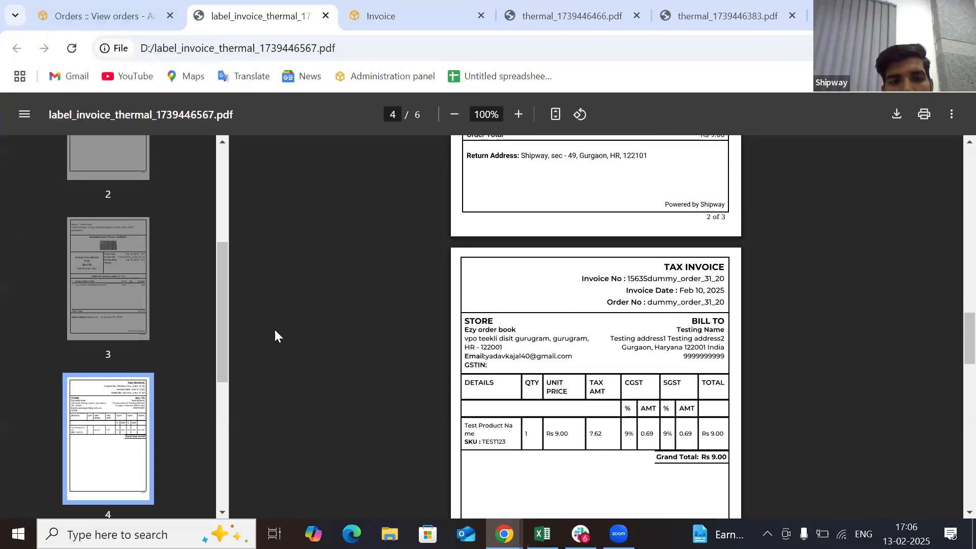
scroll(379, 418, "down", 1)
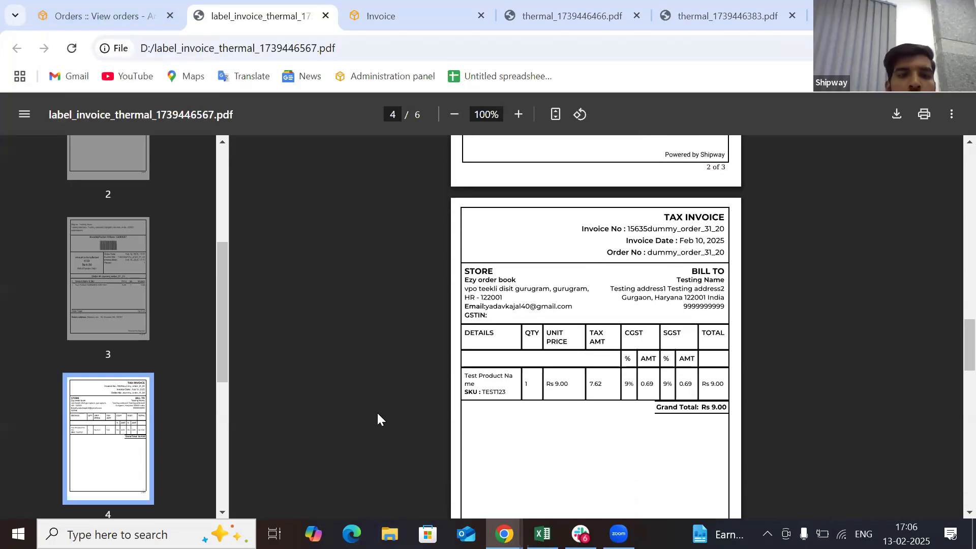
scroll(376, 410, "up", 1)
Select all orders in Process Orders and create their manifests automatically.
left_click(77, 18)
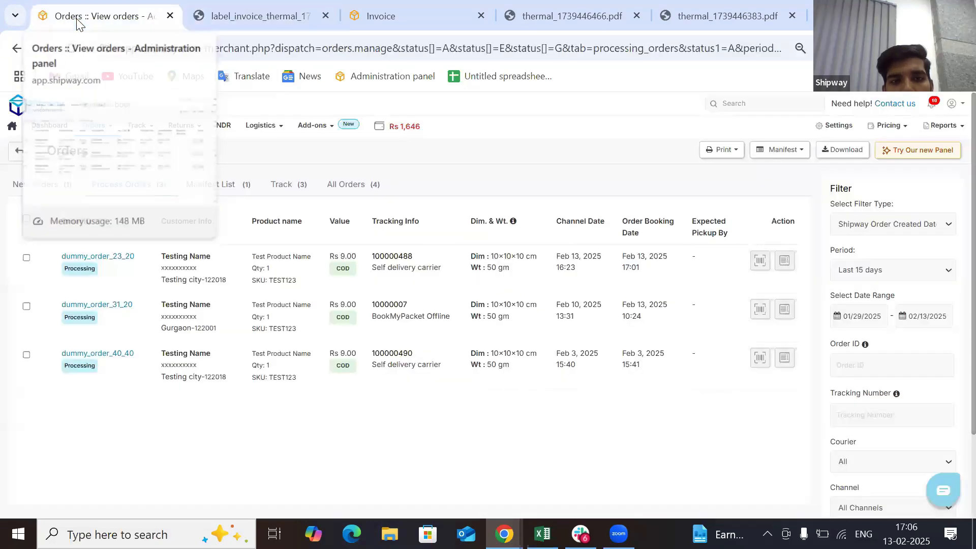
mouse_move(513, 224)
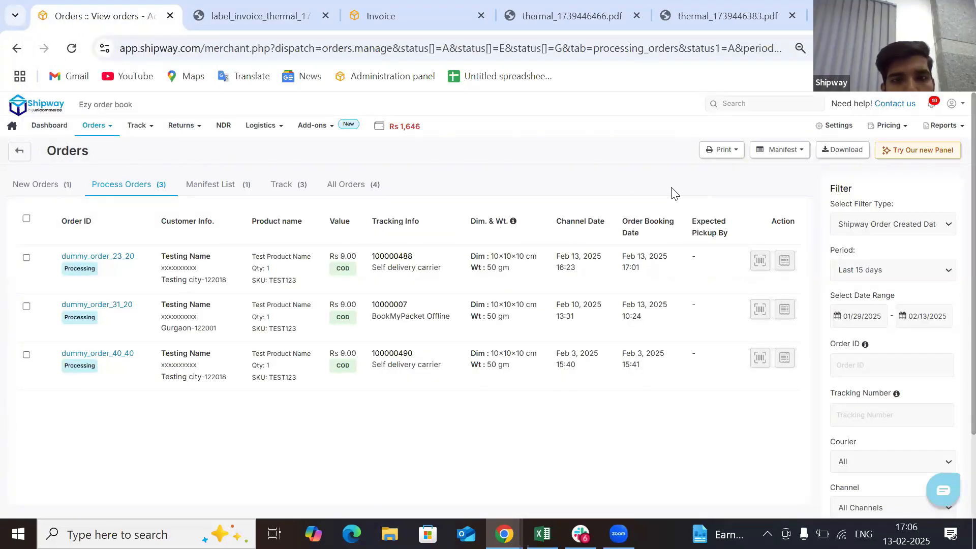
left_click(26, 219)
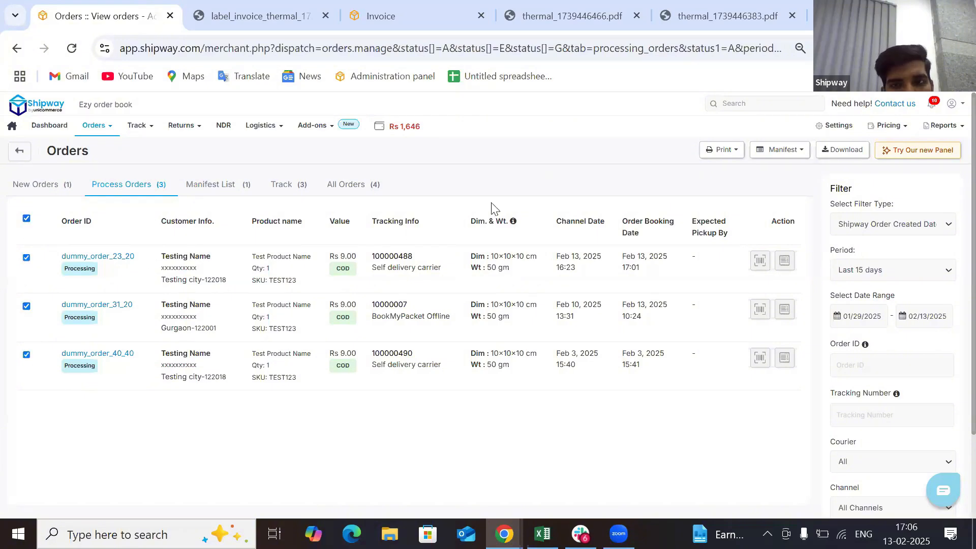
left_click(773, 153)
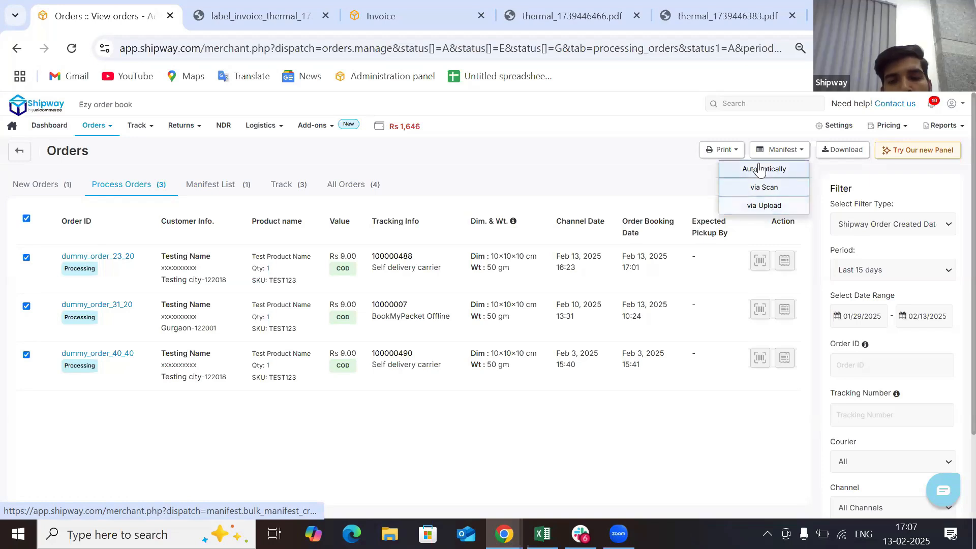
left_click(756, 173)
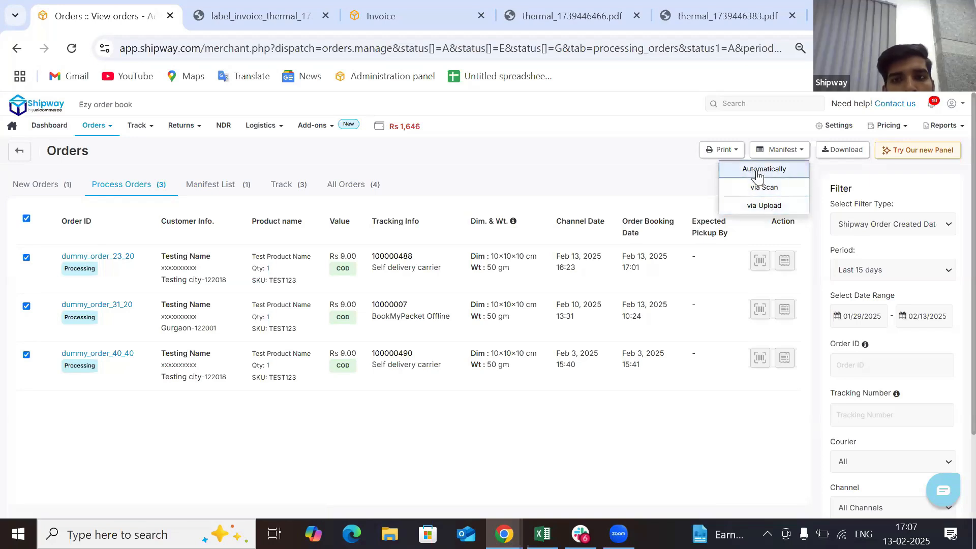
left_click(556, 147)
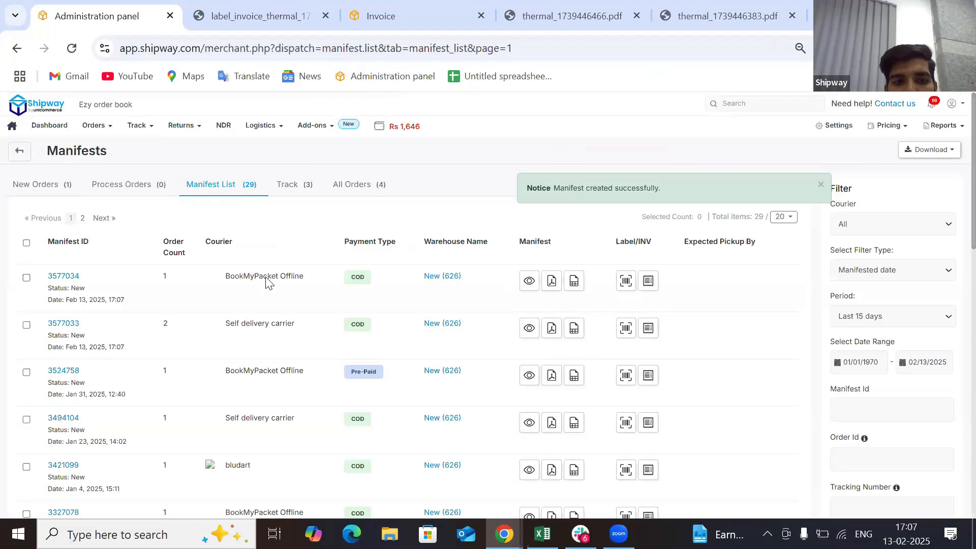
Look through the Manifest List and view the newest BookMyPacket Offline manifest.
scroll(254, 405, "down", 2)
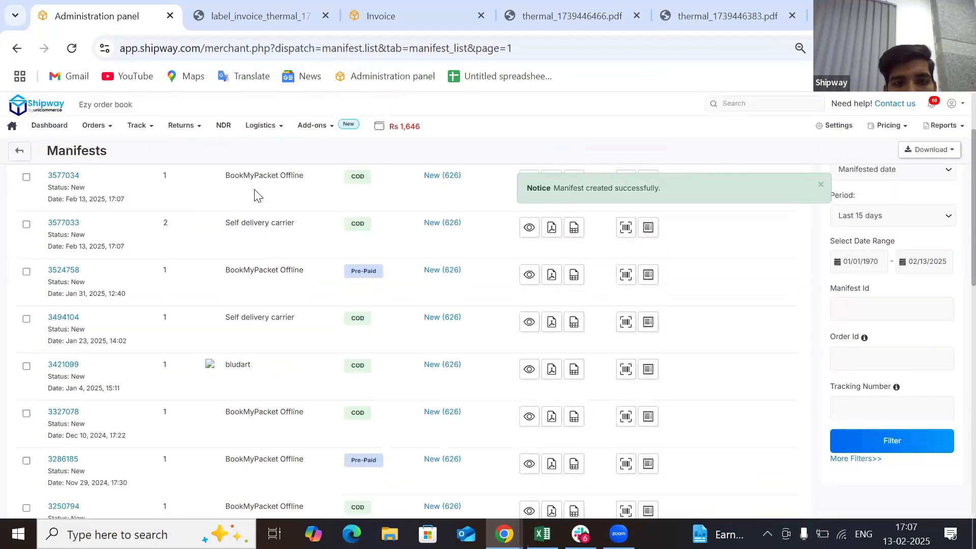
scroll(245, 409, "up", 2)
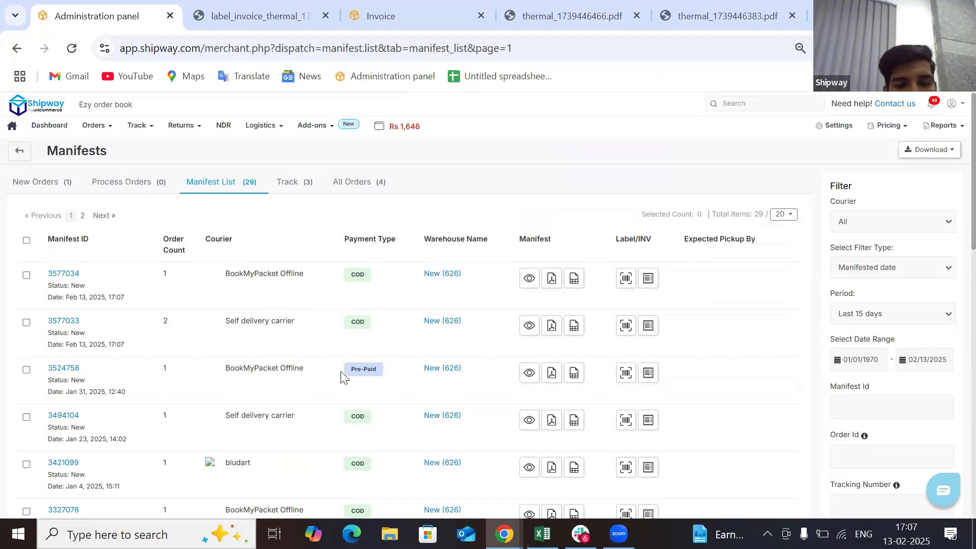
left_click(529, 280)
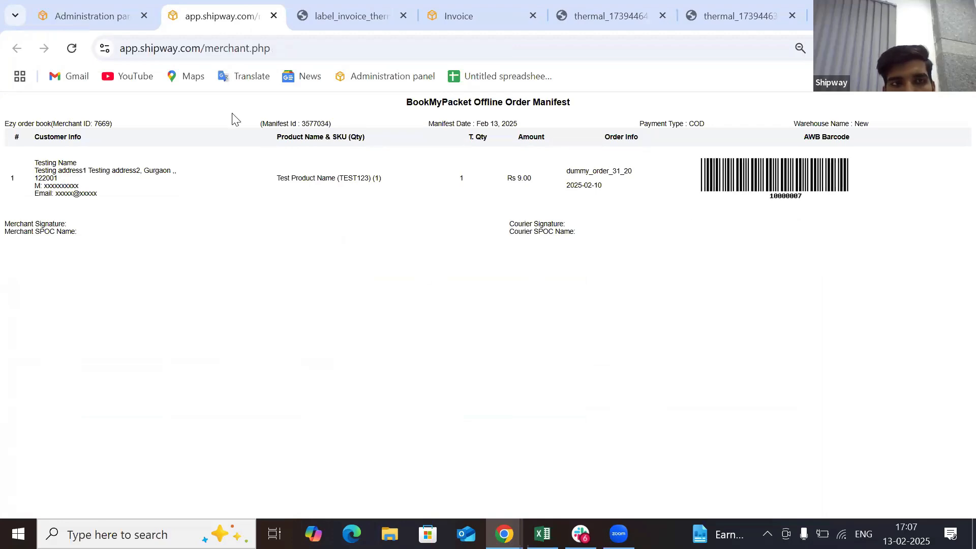
Return to the manifests page and show the shipped orders under Track.
left_click(95, 17)
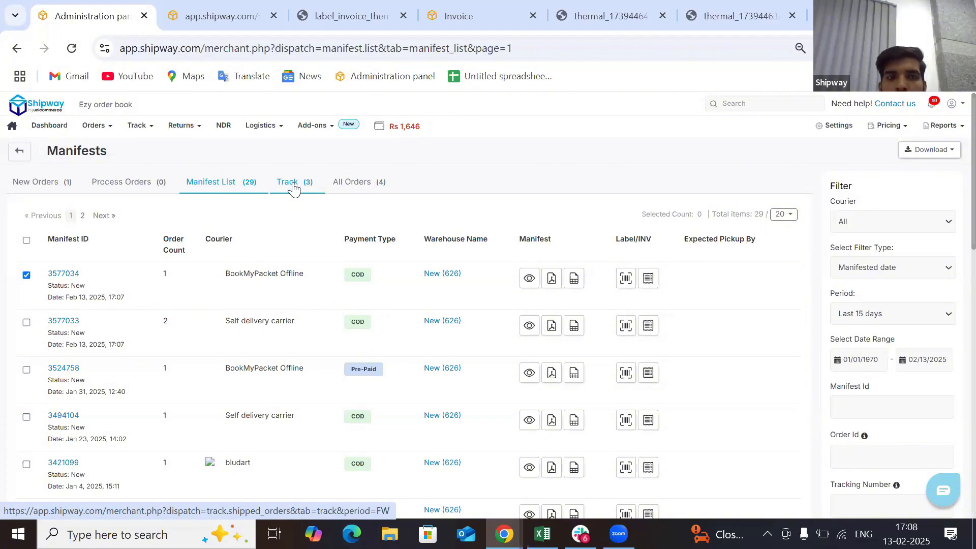
left_click(294, 188)
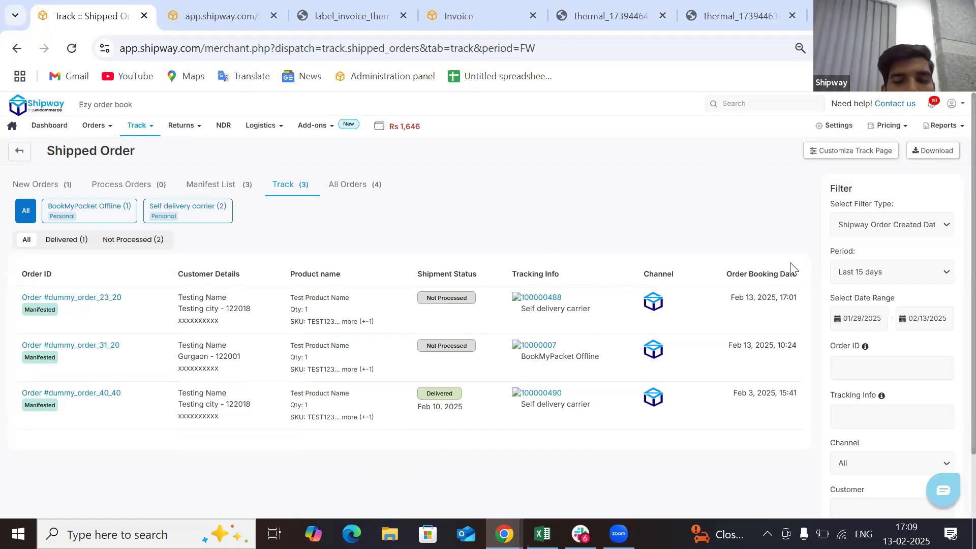
View the tracking page of the newest Self delivery carrier order, checking its shipment progress and order details, and return to the shipped orders.
left_click(535, 302)
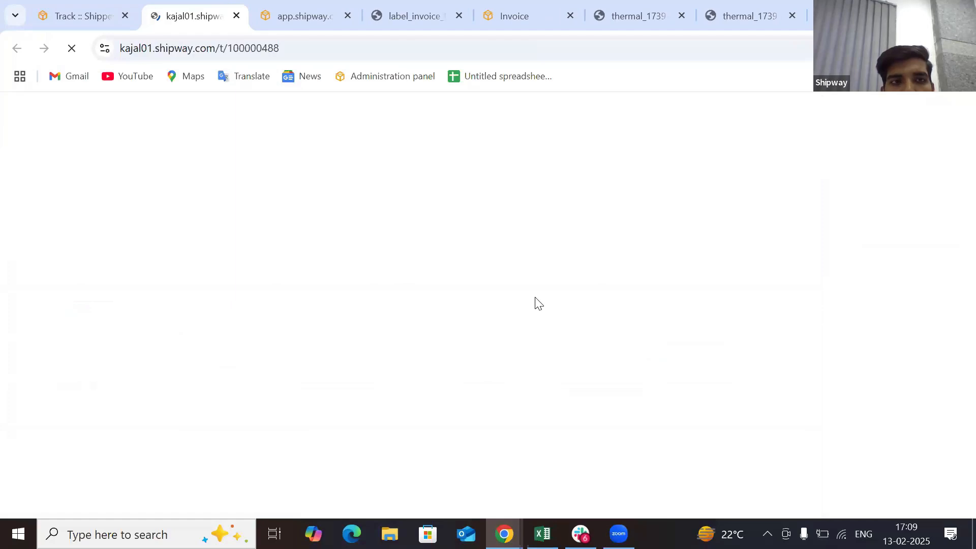
scroll(447, 381, "down", 1)
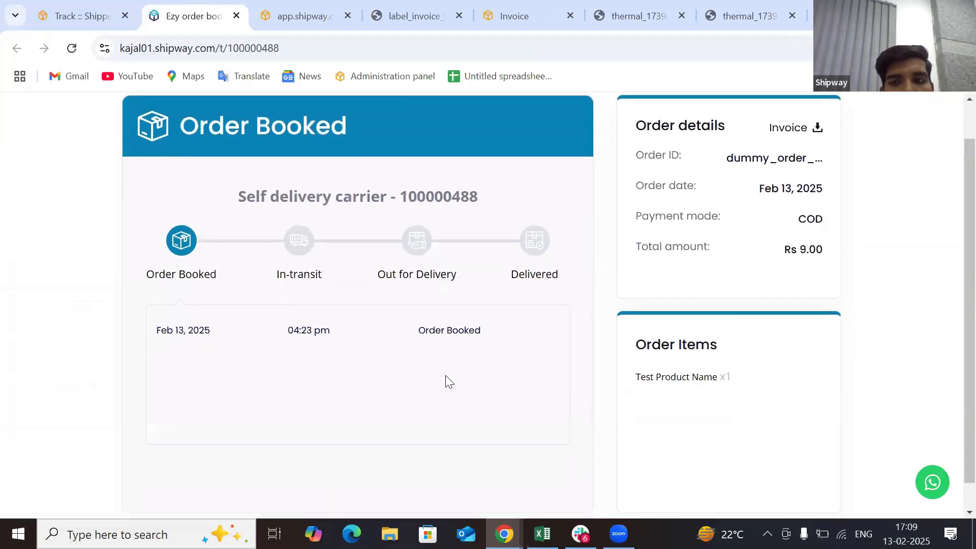
scroll(447, 381, "up", 1)
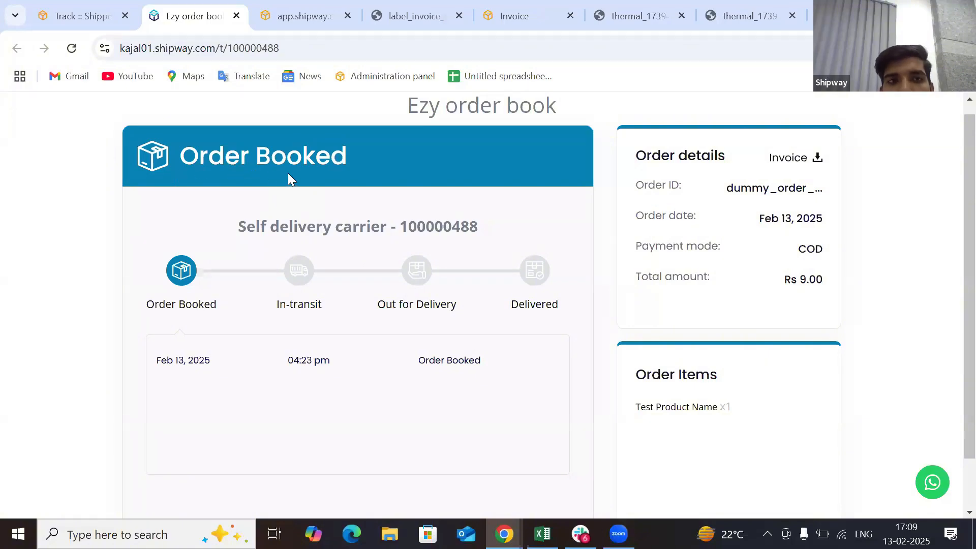
left_click(90, 18)
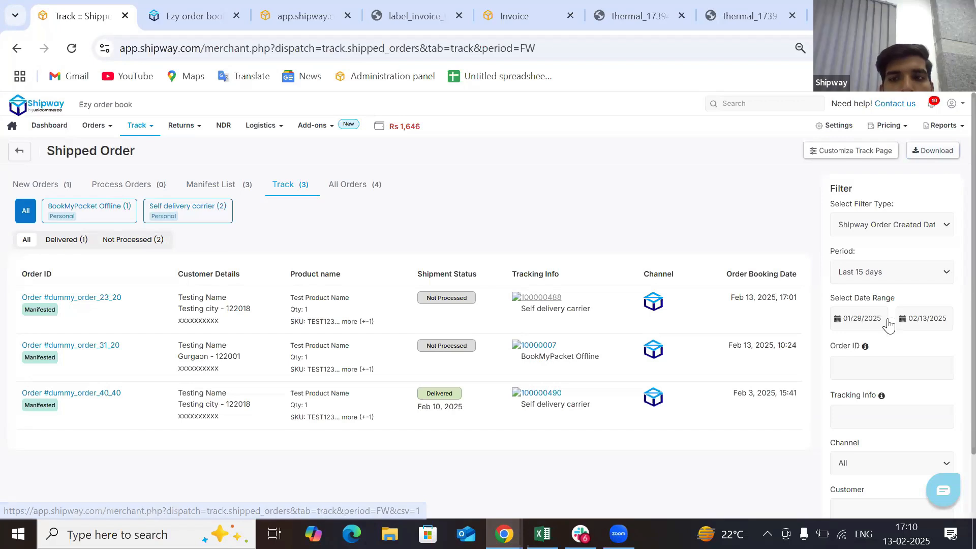
Examine the shipped-order filters, including the additional filters and the available Status options, without applying any.
scroll(886, 323, "down", 1)
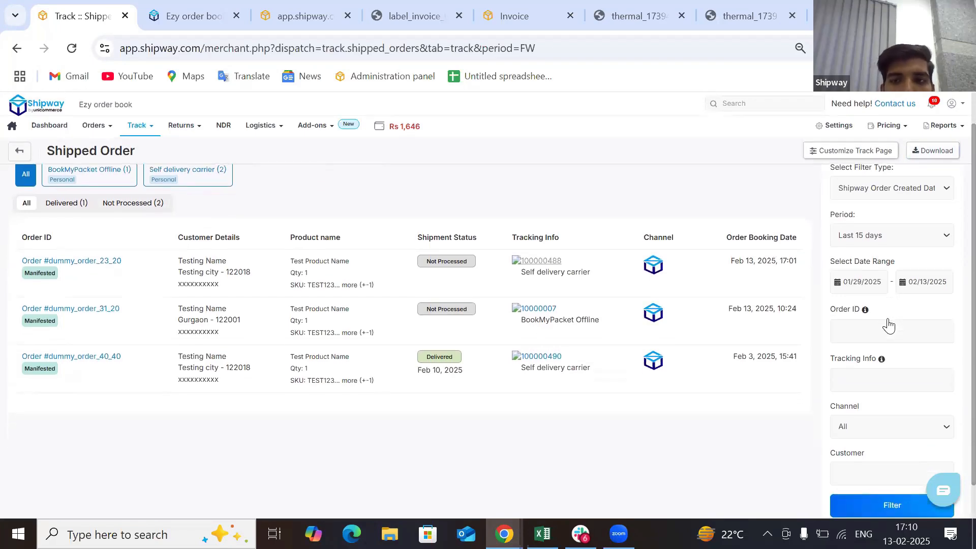
scroll(888, 325, "down", 1)
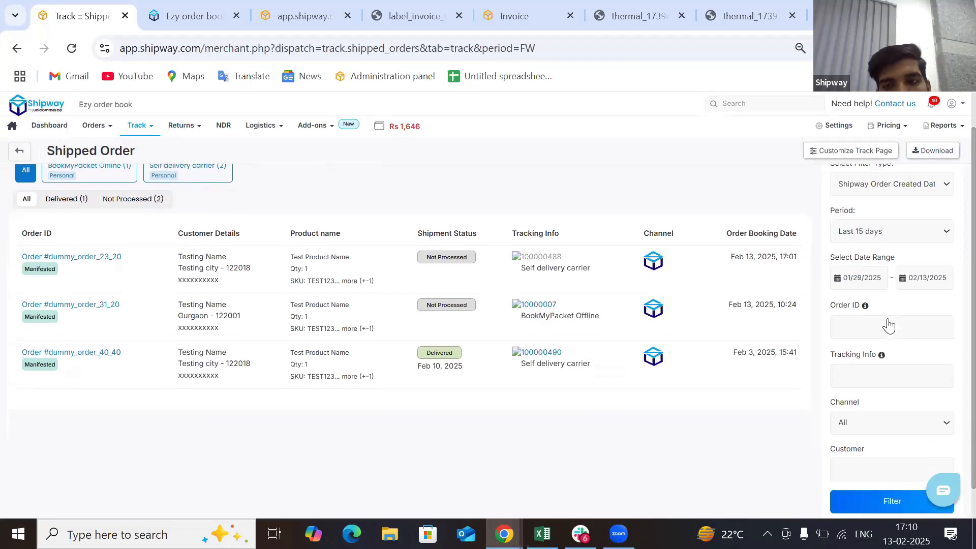
scroll(888, 325, "down", 1)
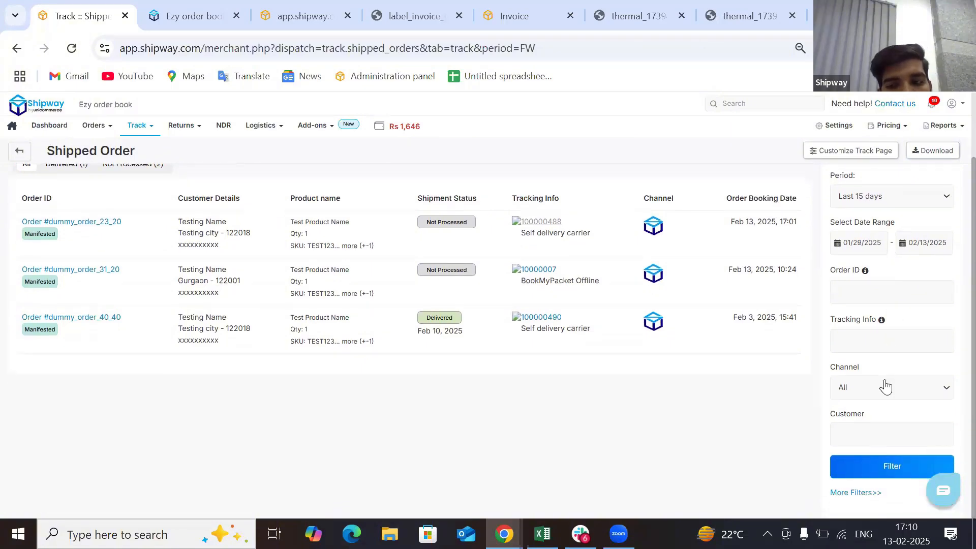
left_click(855, 492)
scroll(867, 411, "down", 2)
scroll(866, 411, "down", 2)
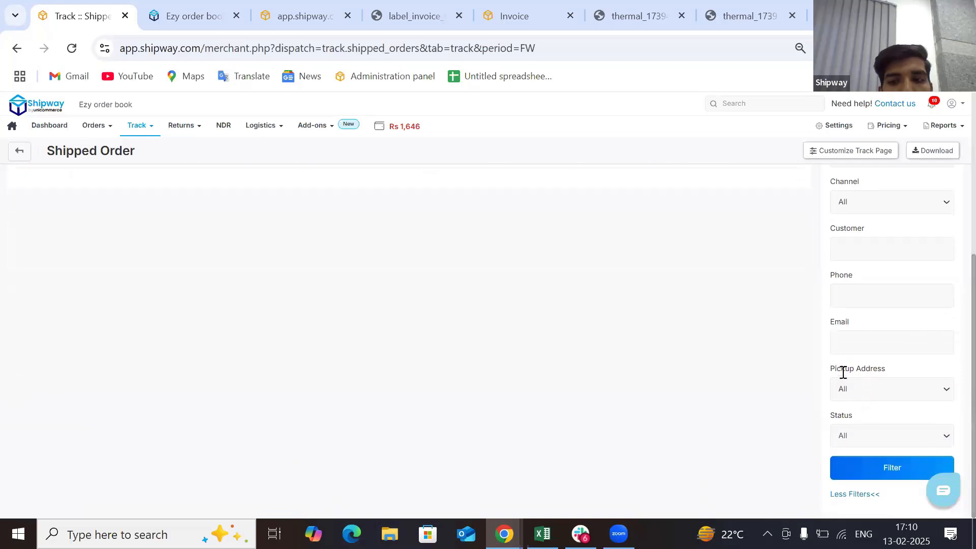
left_click(875, 443)
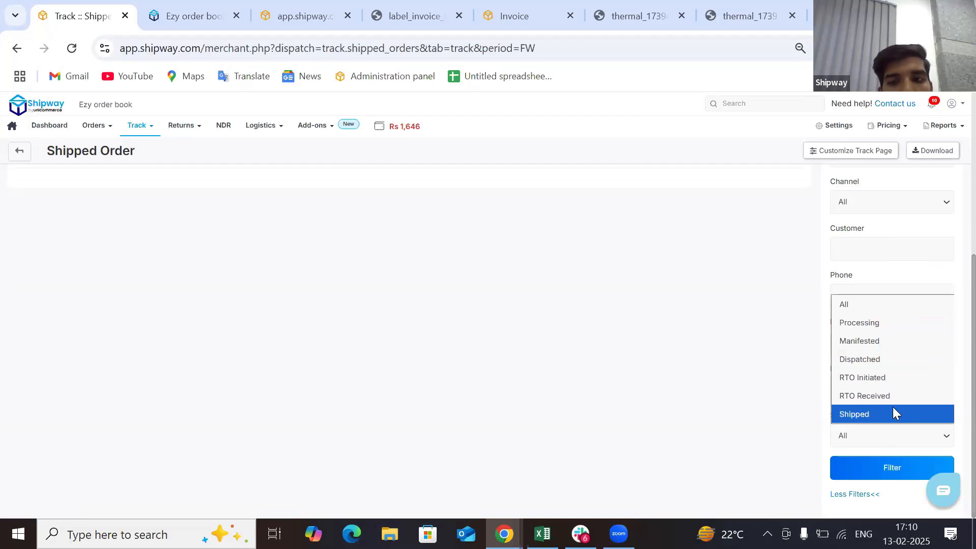
left_click(790, 366)
scroll(791, 366, "up", 5)
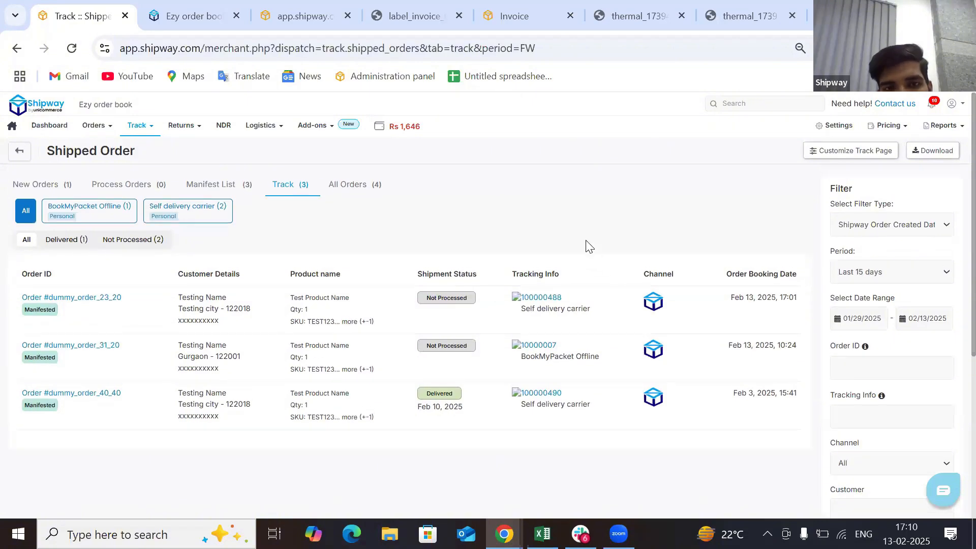
In All Orders, unassign the carrier from the newest manifested Self delivery carrier order and show it under New Orders.
left_click(357, 192)
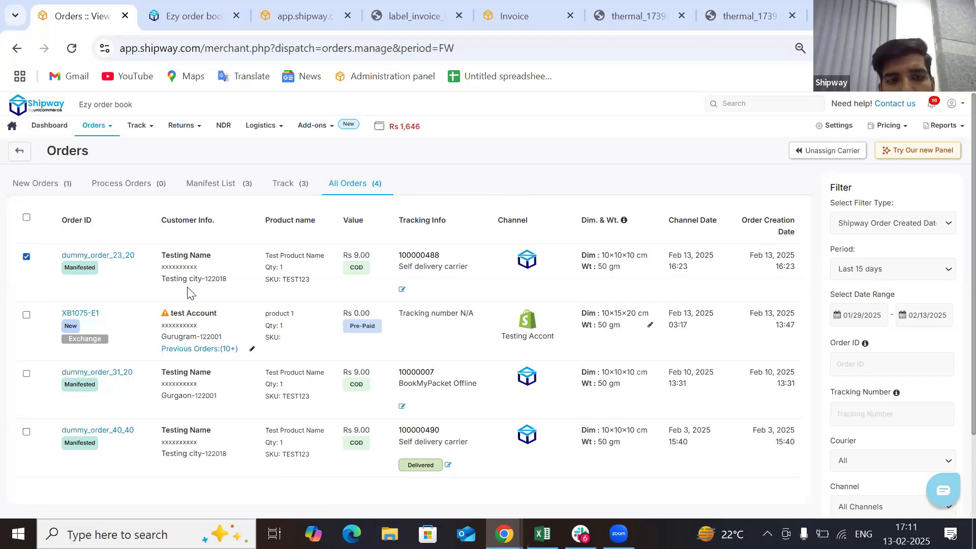
left_click(807, 157)
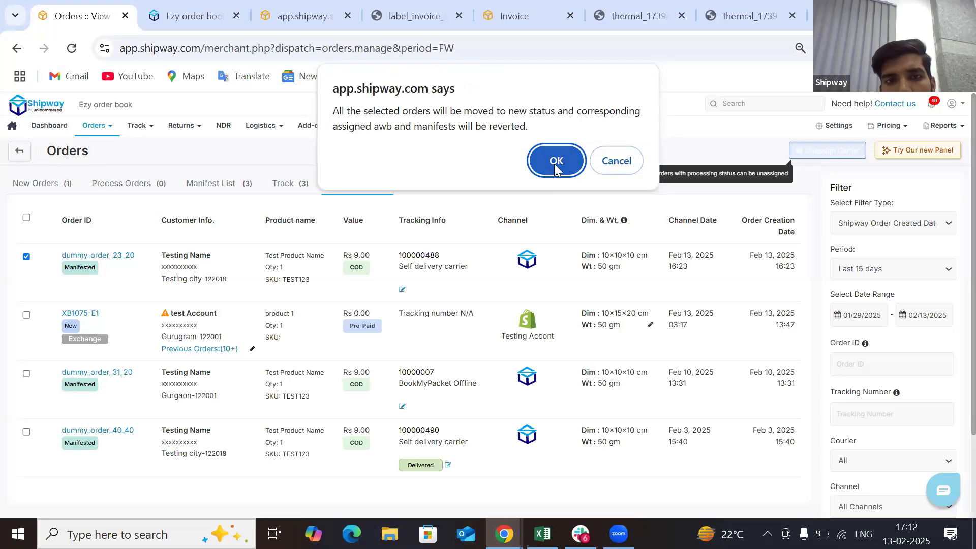
left_click(556, 161)
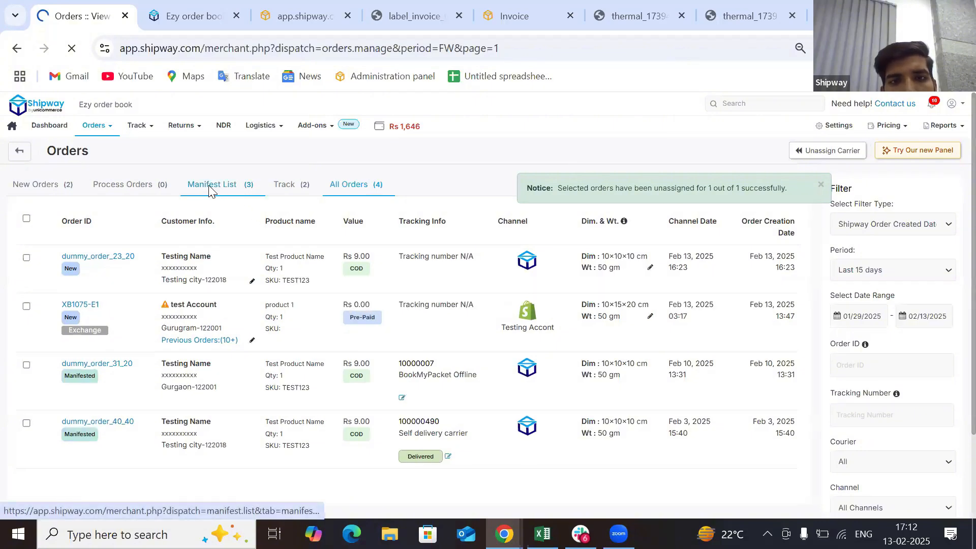
left_click(210, 188)
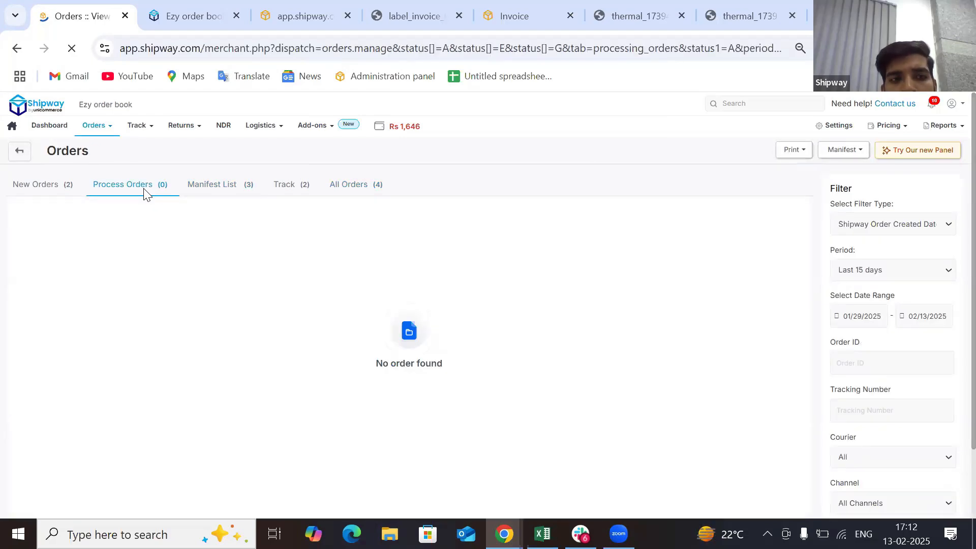
left_click(44, 197)
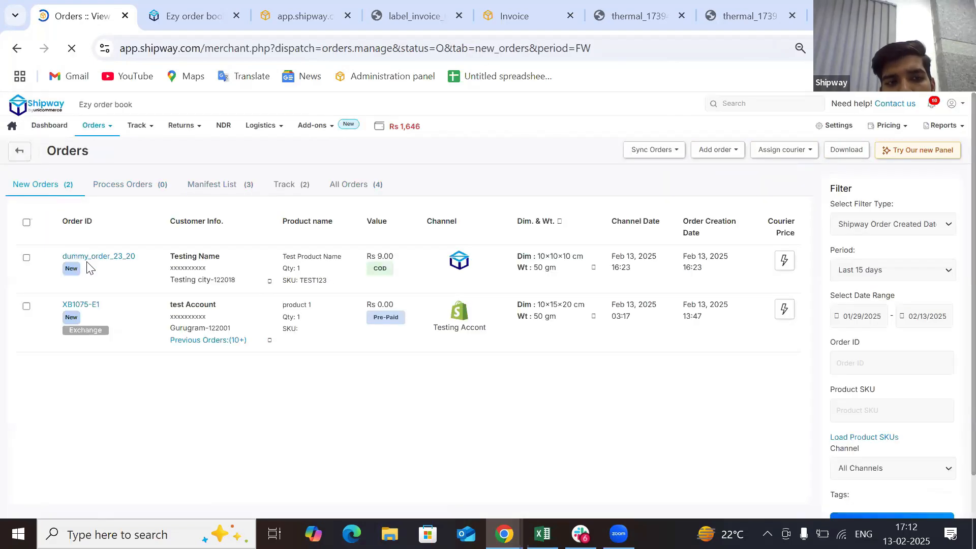